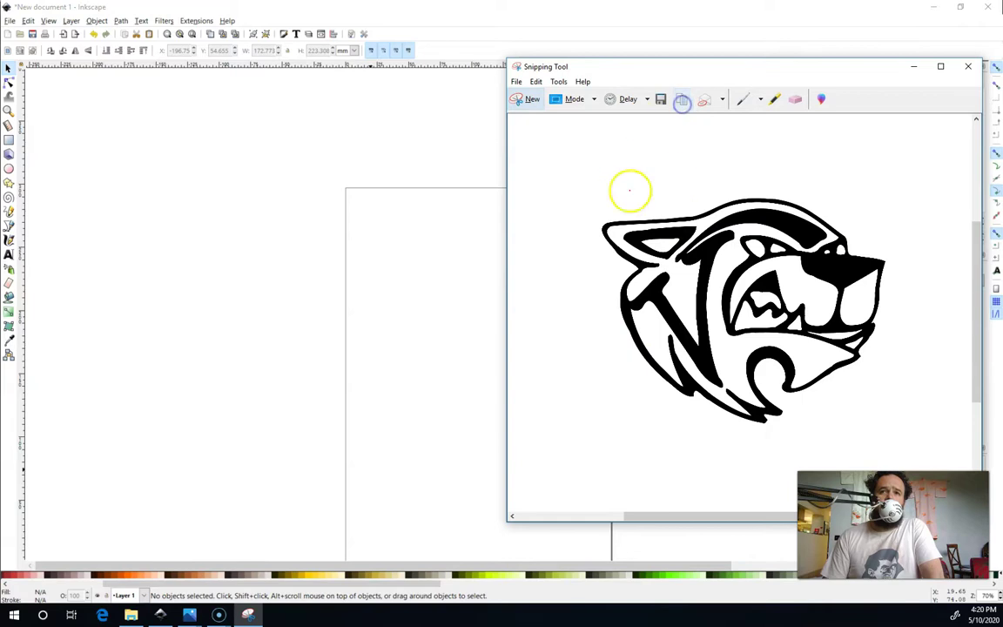
Bring the Inkscape window back to the front after copying the wildcat snip.
{"action": "left_click", "coordinate": [193, 222]}
Paste the copied wildcat snip onto the canvas as an embedded 543 × 432 image.
{"action": "right_click", "coordinate": [201, 246]}
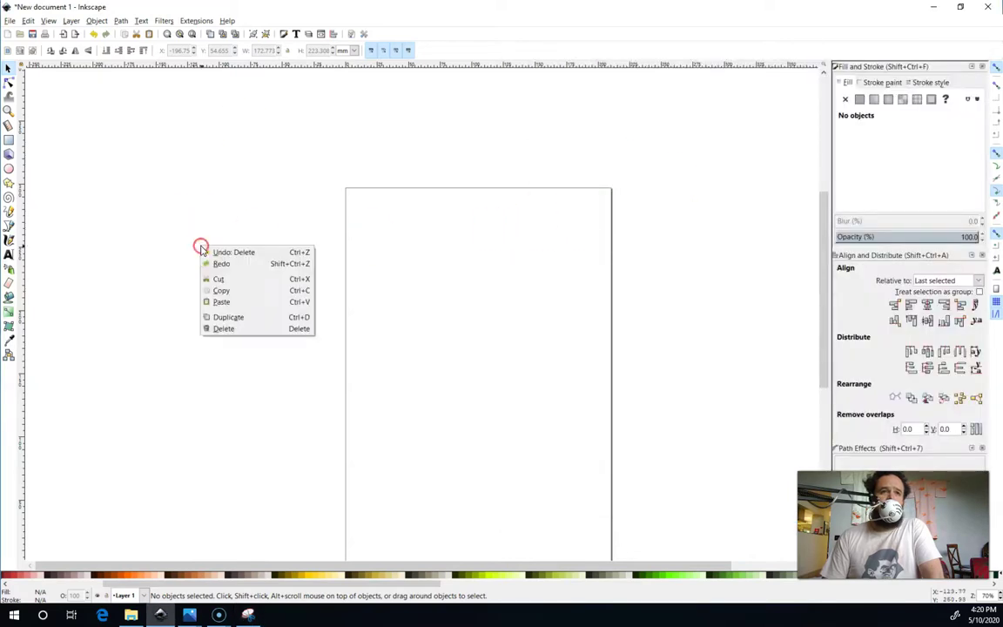
{"action": "left_click", "coordinate": [245, 302]}
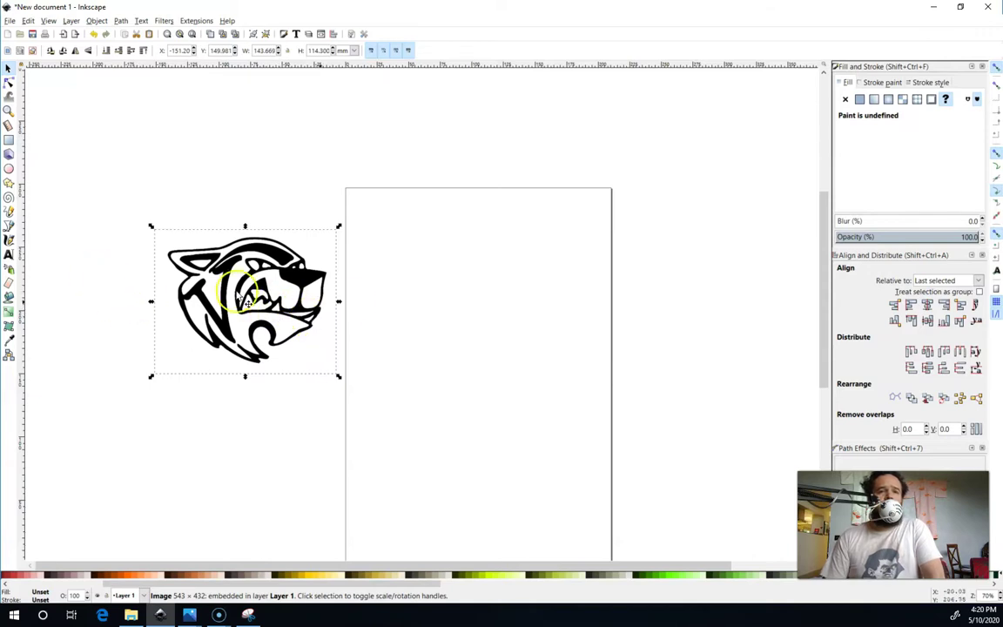
{"action": "scroll", "coordinate": [322, 296], "scroll_direction": "up", "scroll_amount": 10, "text": "ctrl"}
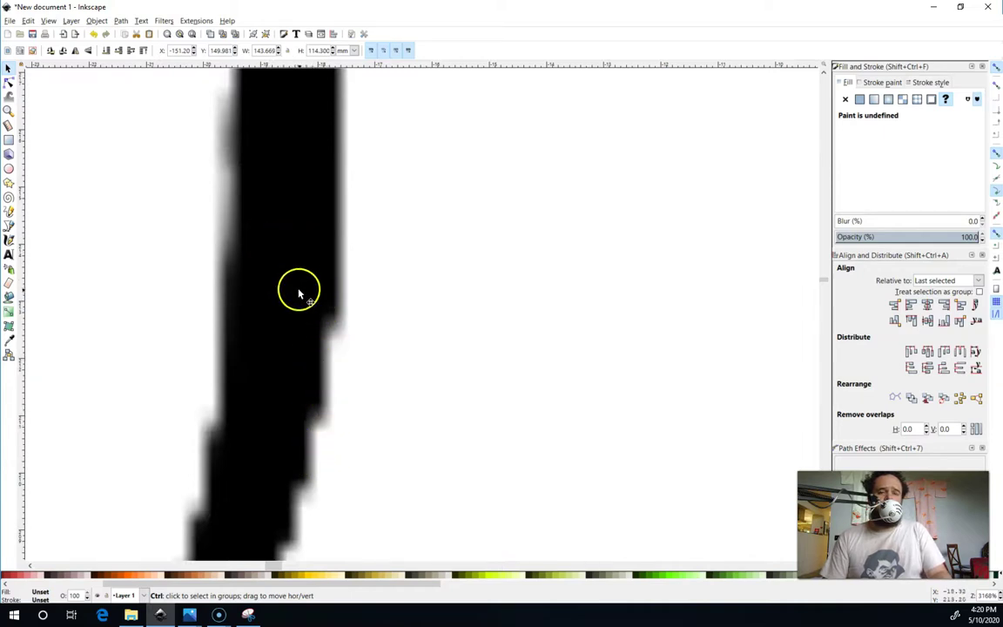
{"action": "scroll", "coordinate": [297, 292], "scroll_direction": "down", "scroll_amount": 5, "text": "ctrl"}
{"action": "scroll", "coordinate": [299, 301], "scroll_direction": "down", "scroll_amount": 4, "text": "ctrl"}
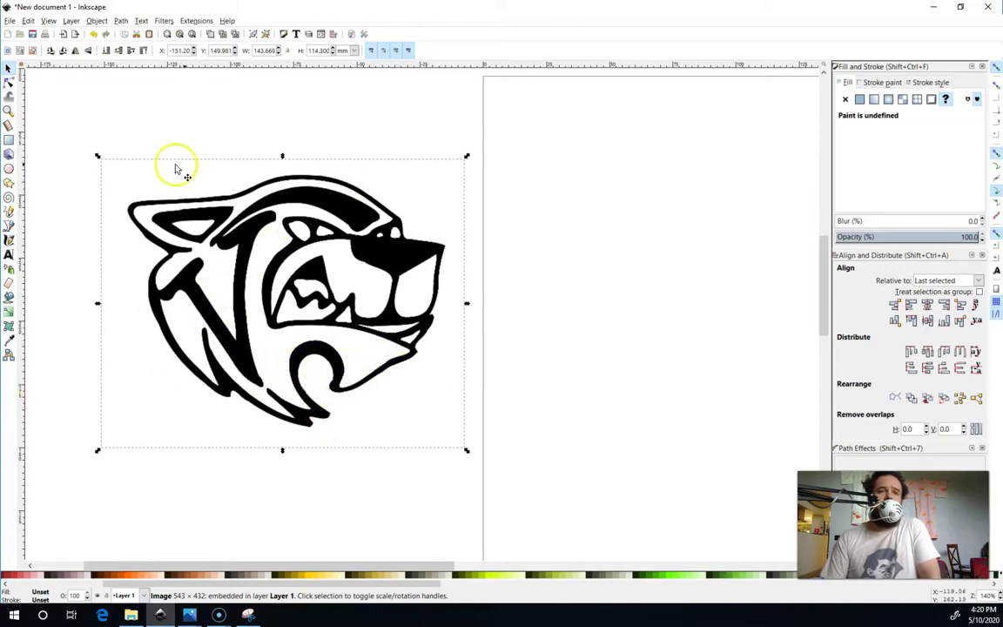
Open Trace Bitmap for the wildcat image and refresh its trace preview.
{"action": "right_click", "coordinate": [286, 265]}
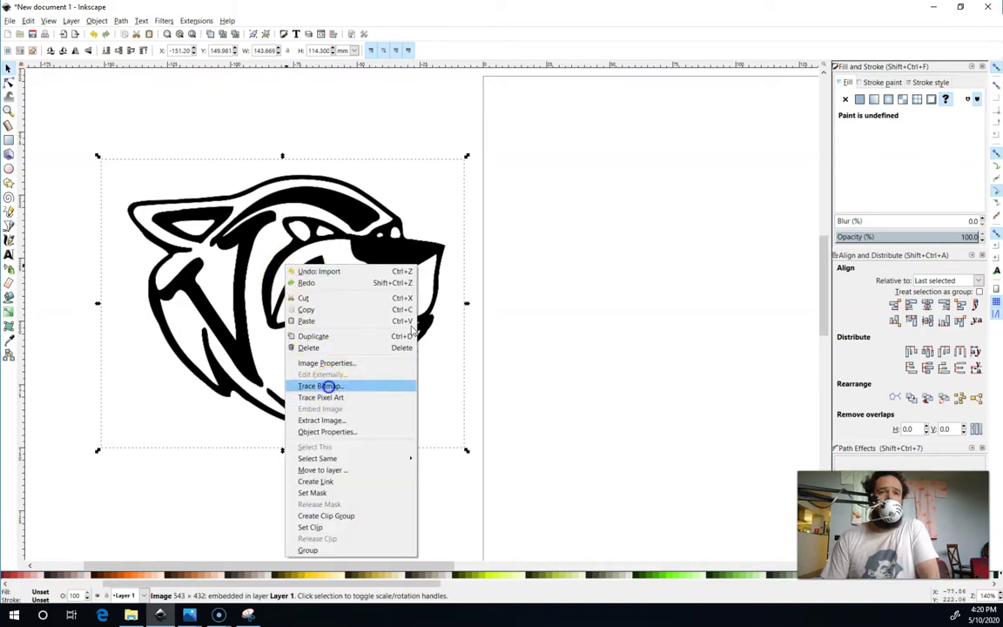
{"action": "left_click", "coordinate": [328, 386]}
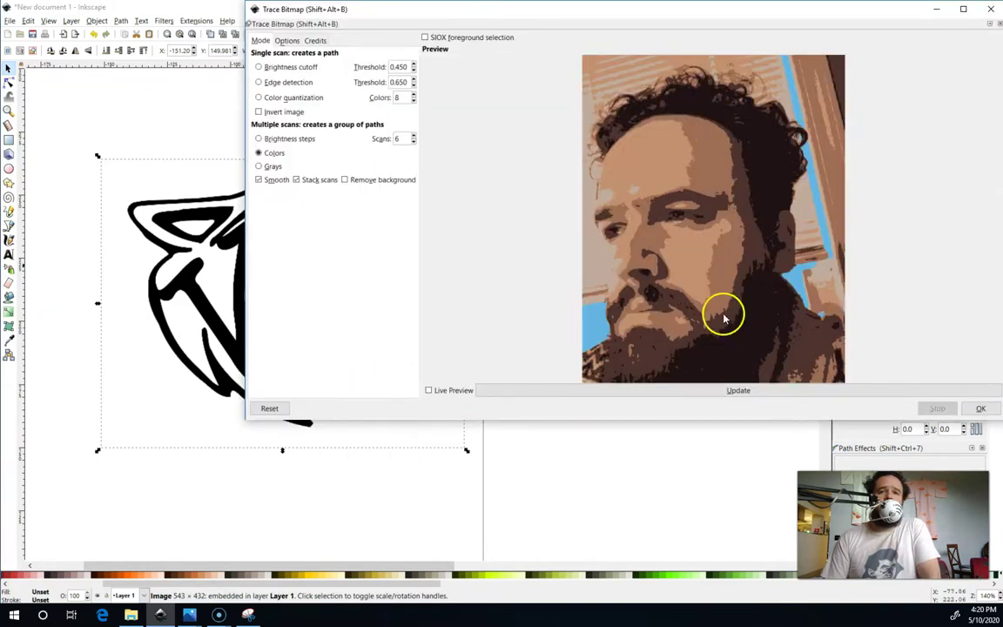
{"action": "left_click", "coordinate": [760, 390]}
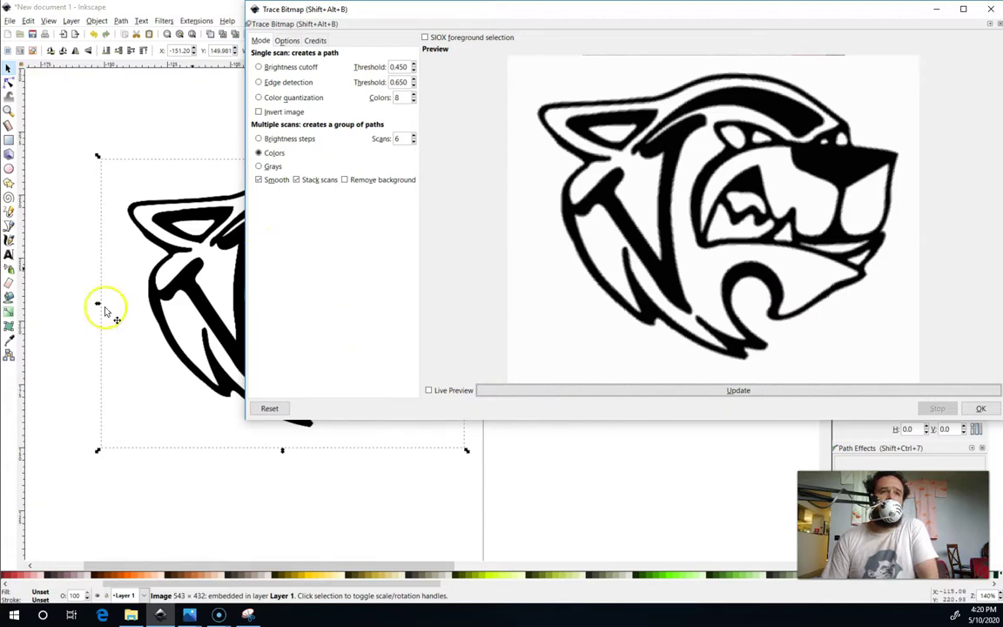
Switch tracing to Brightness cutoff and preview lower thresholds, then 0.940.
{"action": "left_click", "coordinate": [309, 69]}
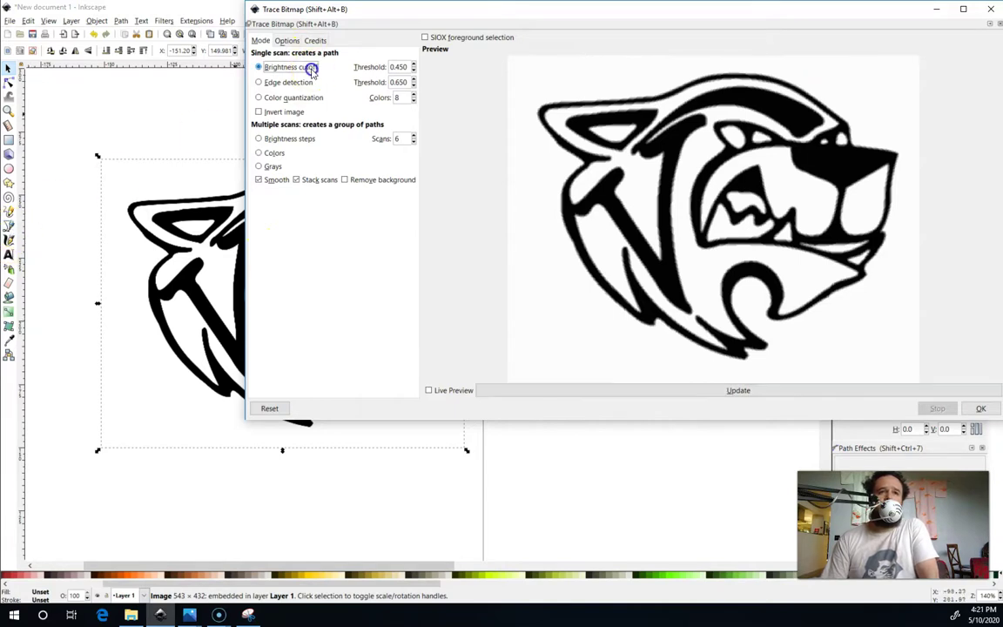
{"action": "left_click", "coordinate": [628, 392]}
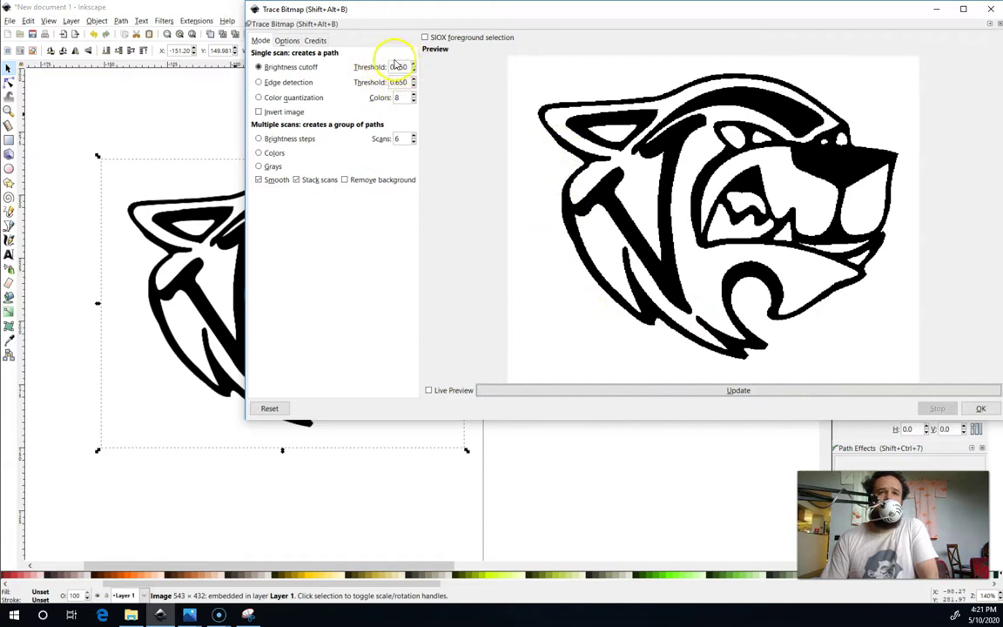
{"action": "left_click", "coordinate": [414, 70]}
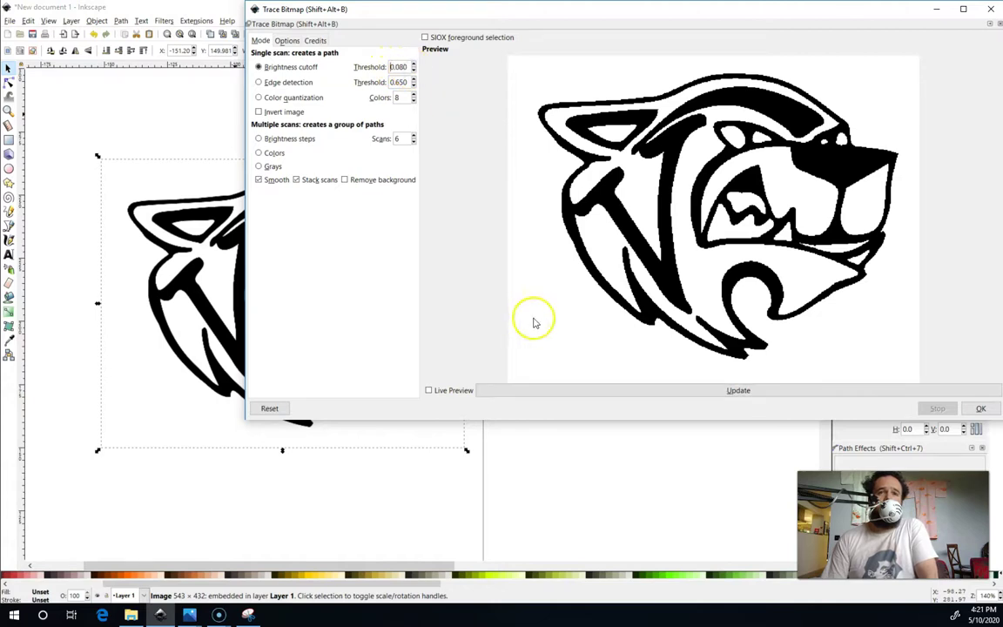
{"action": "left_click", "coordinate": [546, 389]}
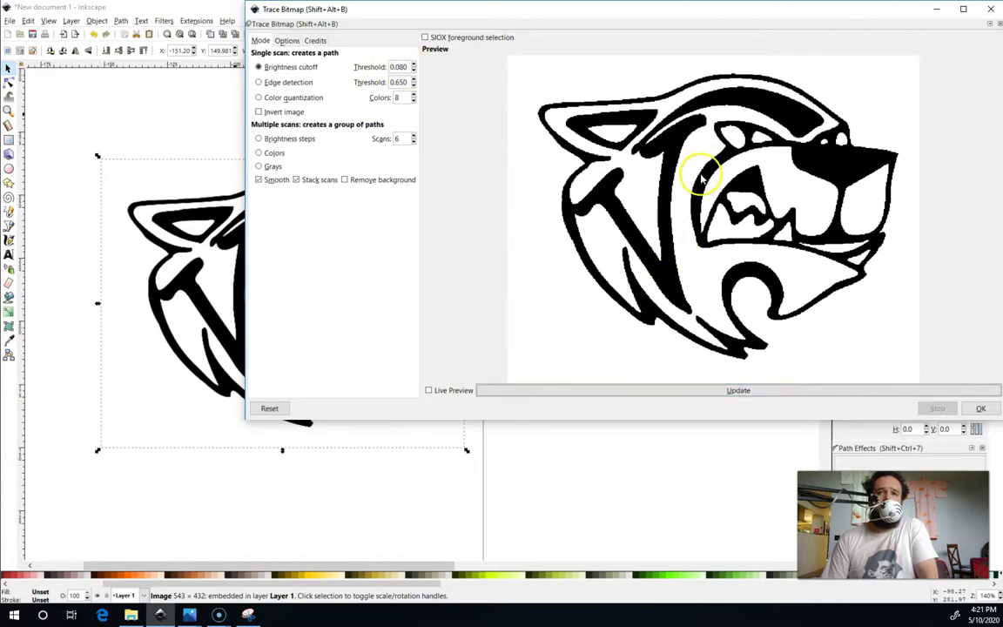
{"action": "left_click", "coordinate": [413, 64]}
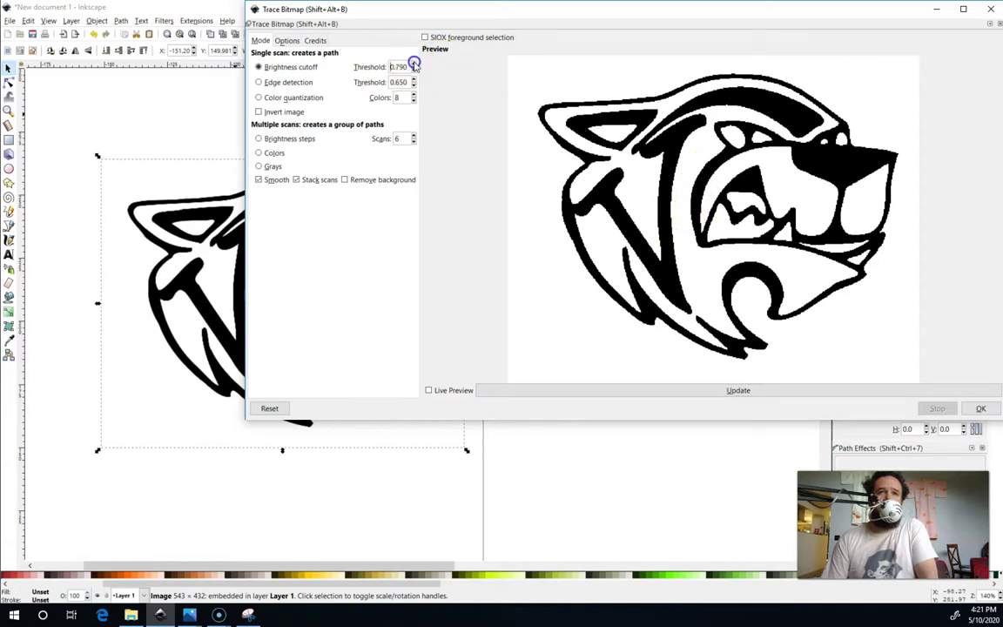
{"action": "left_click", "coordinate": [414, 64]}
{"action": "left_click", "coordinate": [659, 392]}
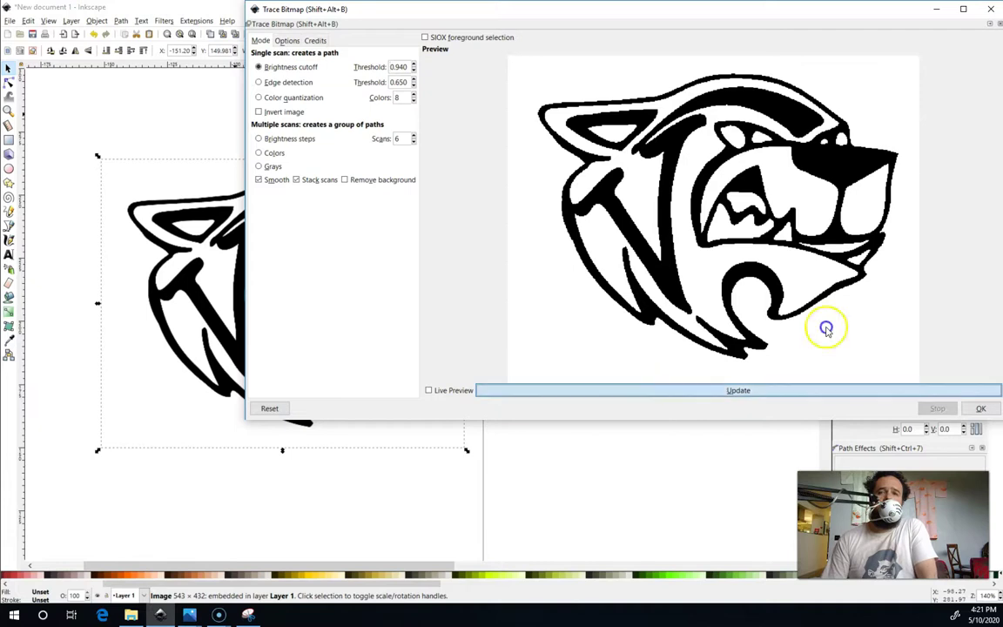
Preview thresholds 0.950, 0.970 and 1.000, then settle on 0.440.
{"action": "left_click", "coordinate": [415, 64]}
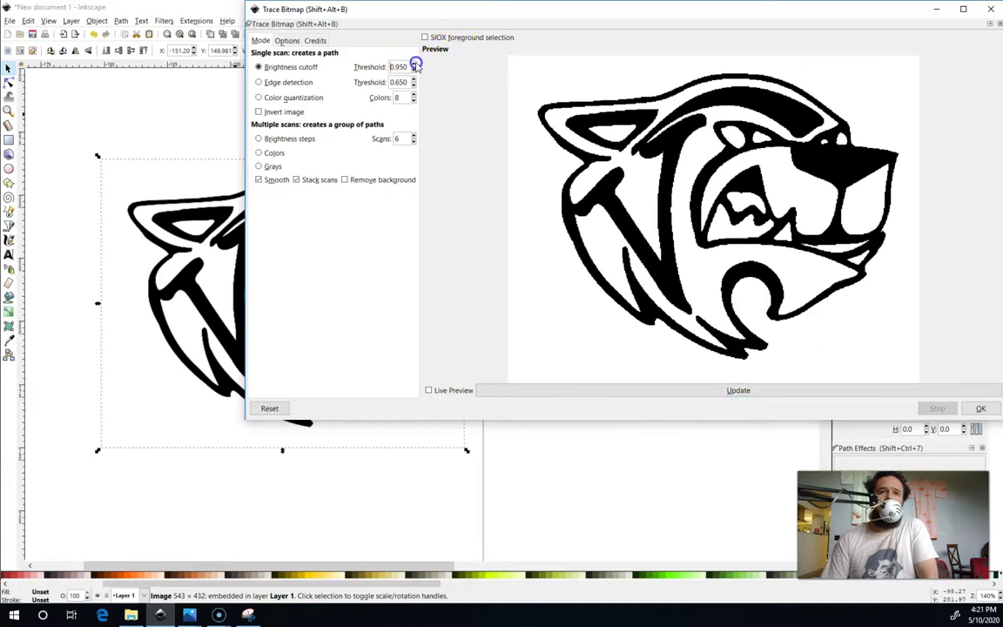
{"action": "left_click", "coordinate": [576, 392]}
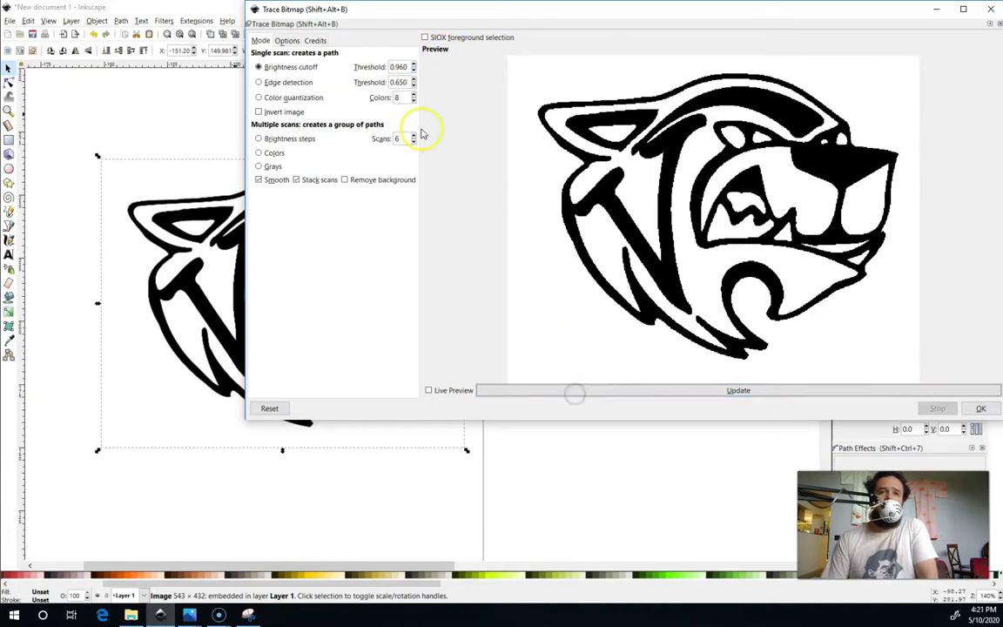
{"action": "left_click", "coordinate": [415, 64]}
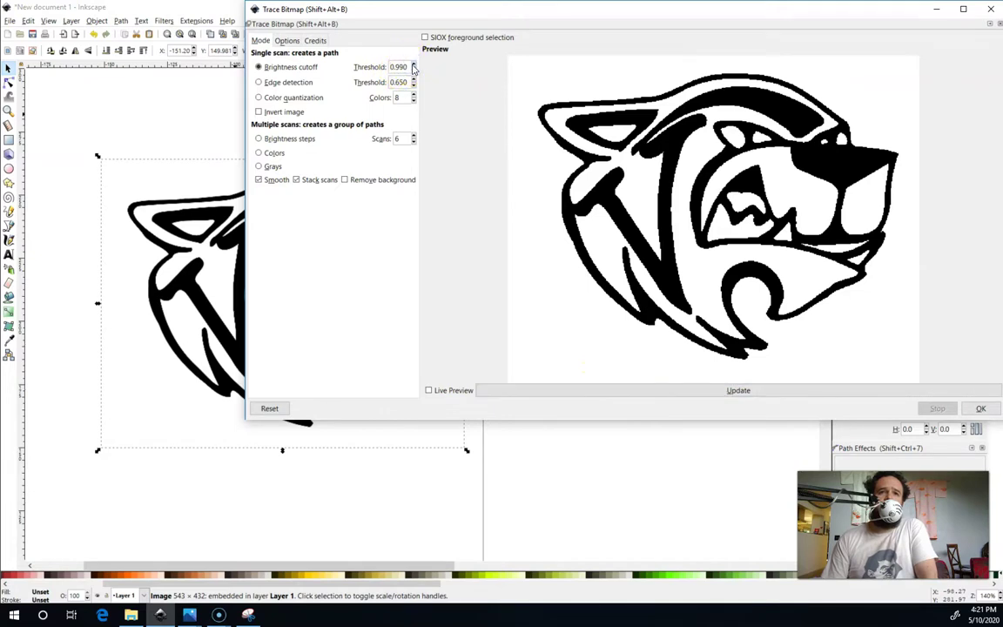
{"action": "left_click", "coordinate": [553, 389]}
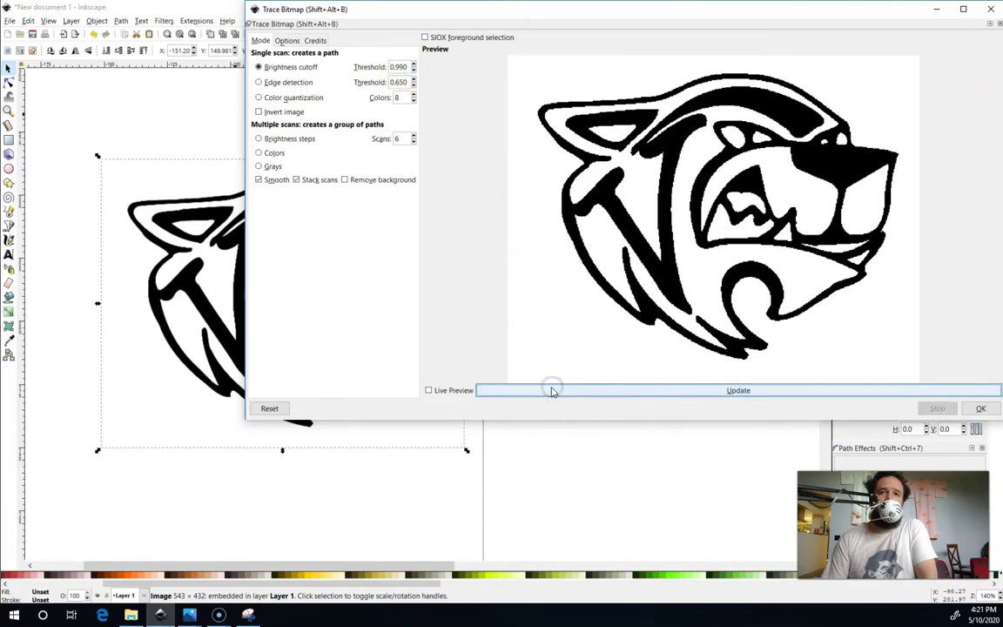
{"action": "left_click", "coordinate": [415, 64]}
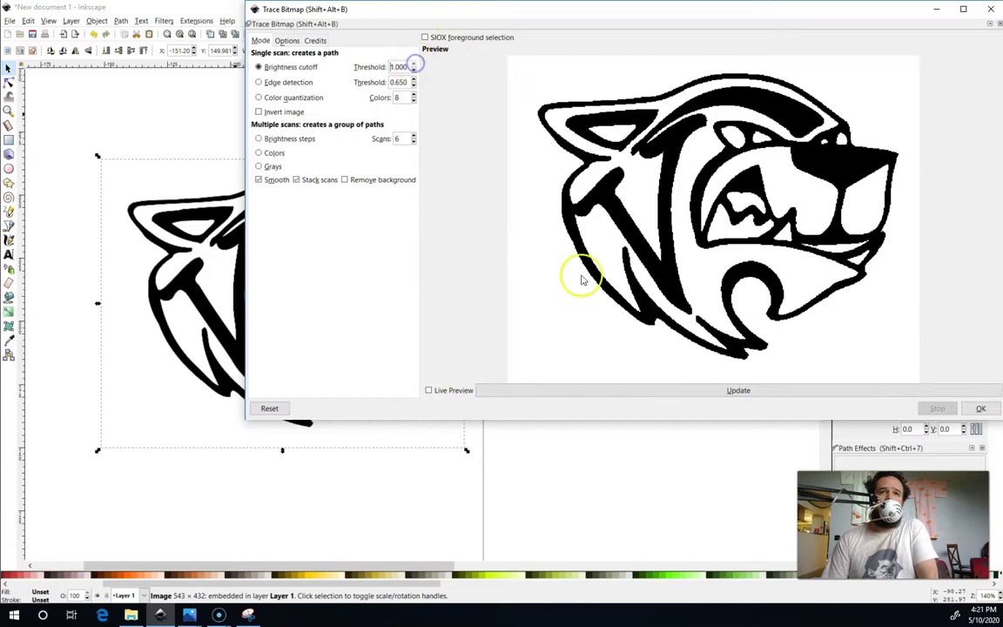
{"action": "left_click", "coordinate": [642, 397]}
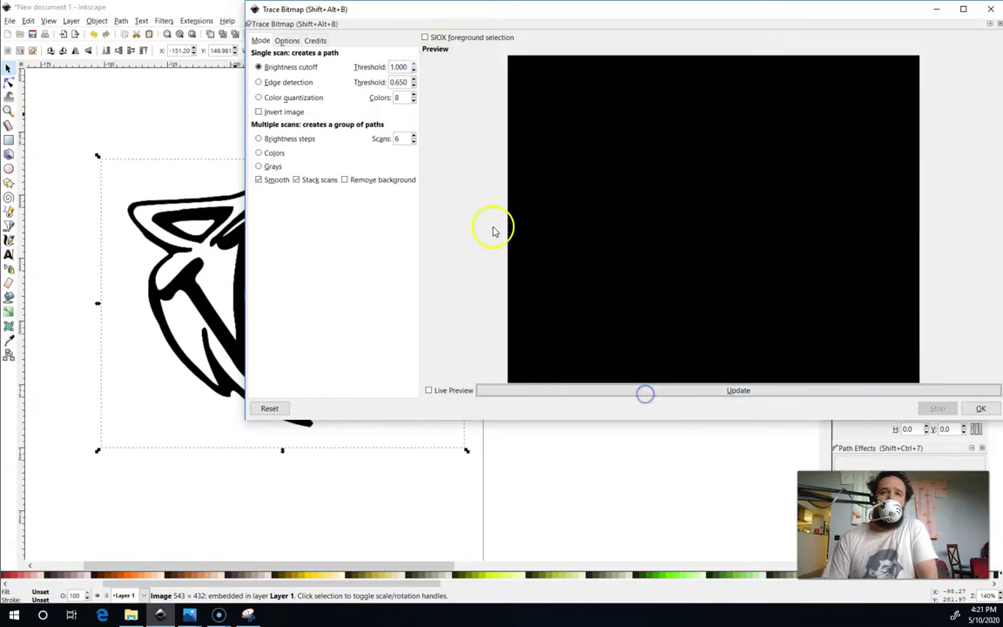
{"action": "left_click", "coordinate": [415, 71]}
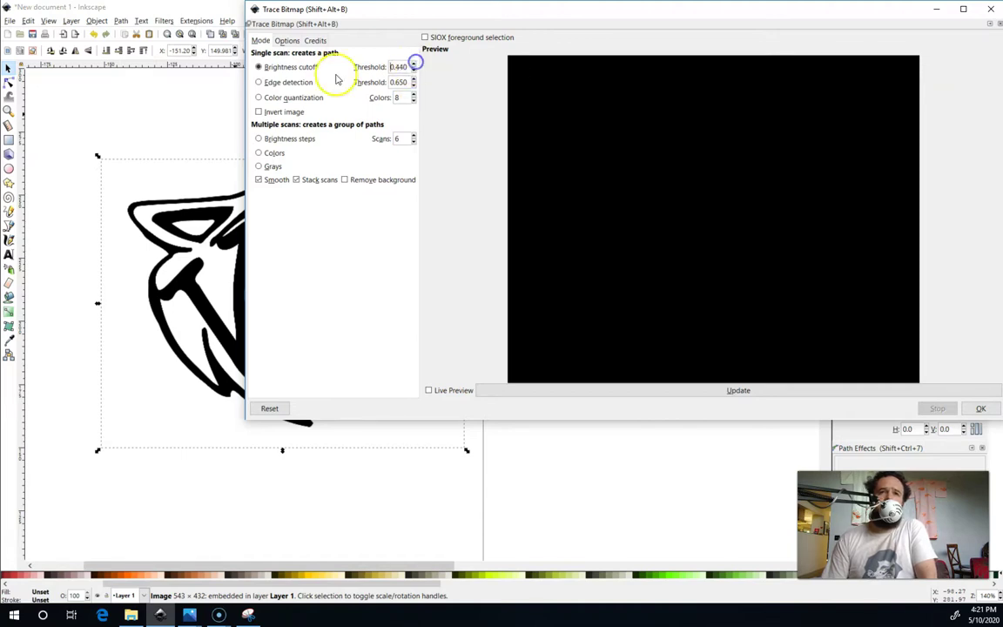
{"action": "left_click", "coordinate": [703, 390]}
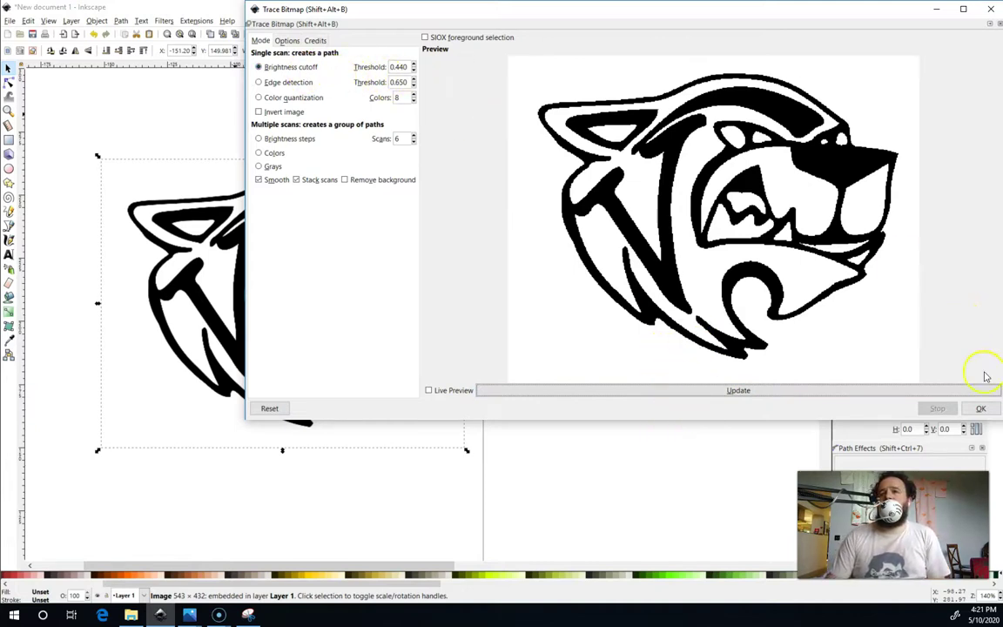
Create the traced vector path and move the original bitmap to its right.
{"action": "left_click", "coordinate": [986, 409]}
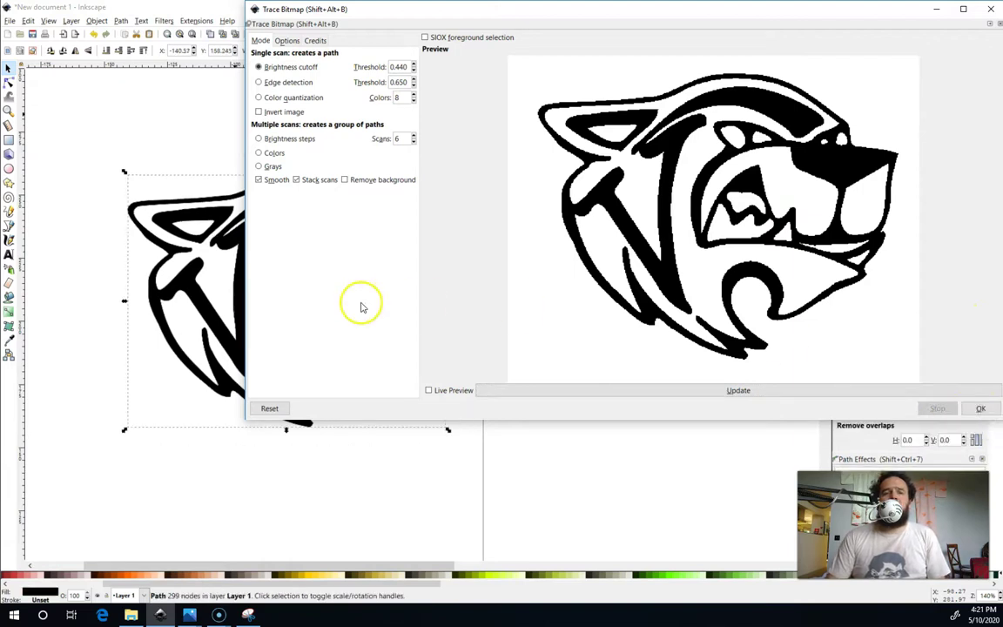
{"action": "left_click", "coordinate": [991, 9]}
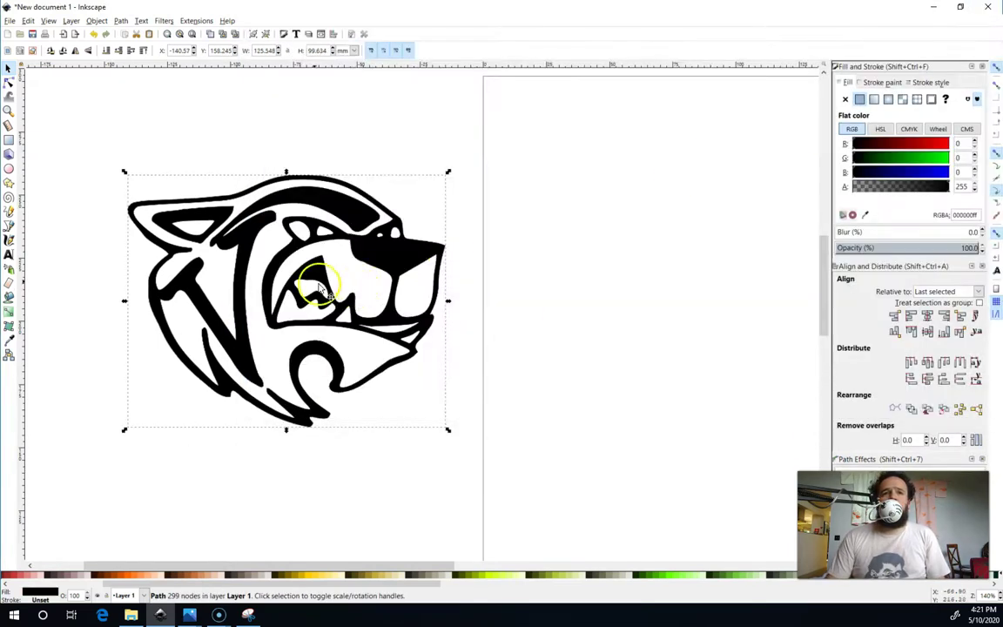
{"action": "left_click_drag", "start_coordinate": [291, 264], "coordinate": [637, 261]}
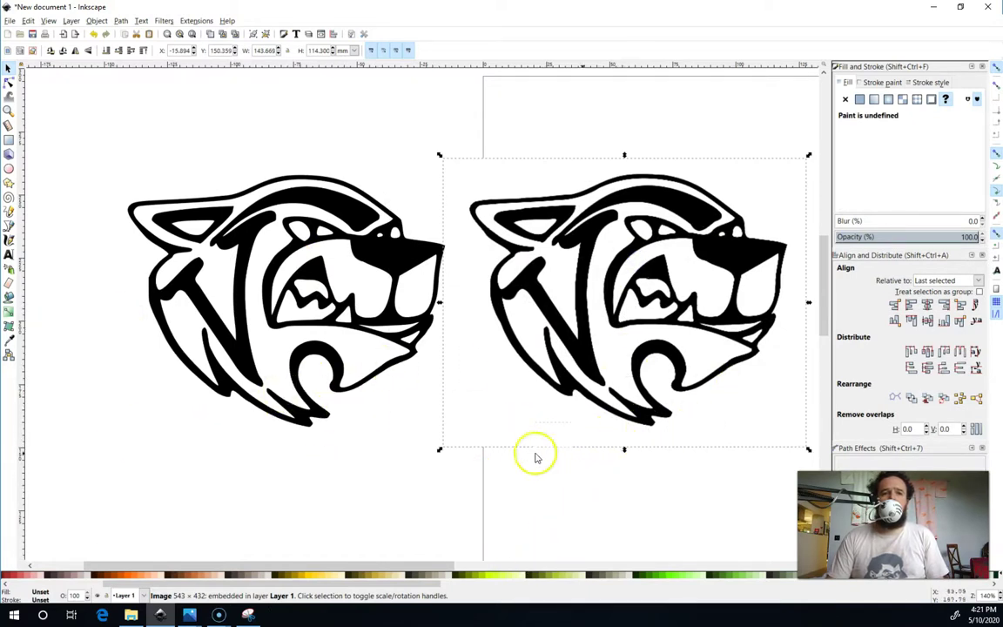
Fill the traced wildcat path on the left with fuchsia (#FF00FF).
{"action": "left_click_drag", "start_coordinate": [290, 585], "coordinate": [148, 566]}
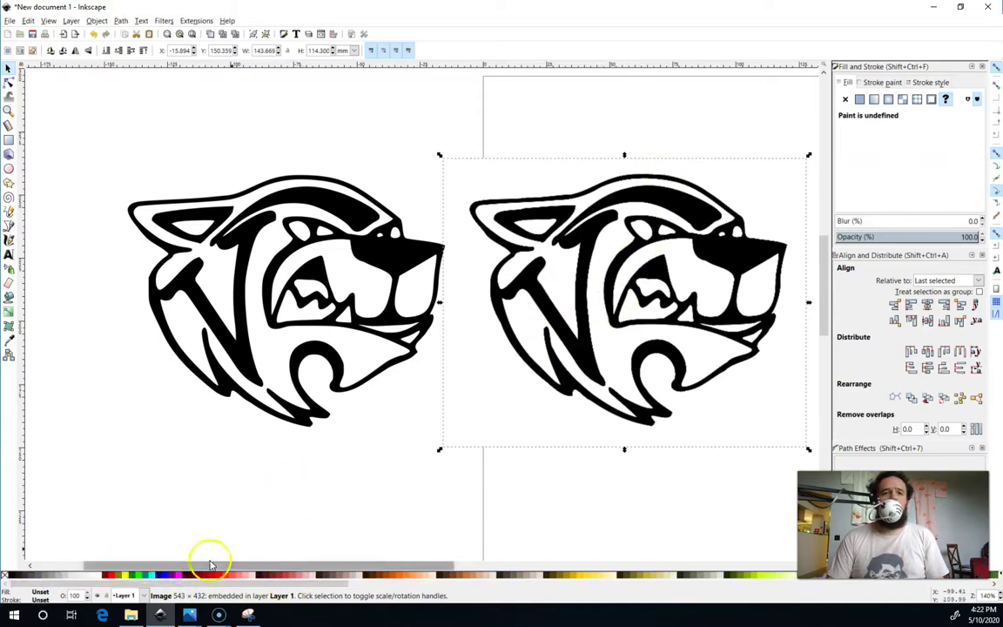
{"action": "left_click", "coordinate": [174, 575]}
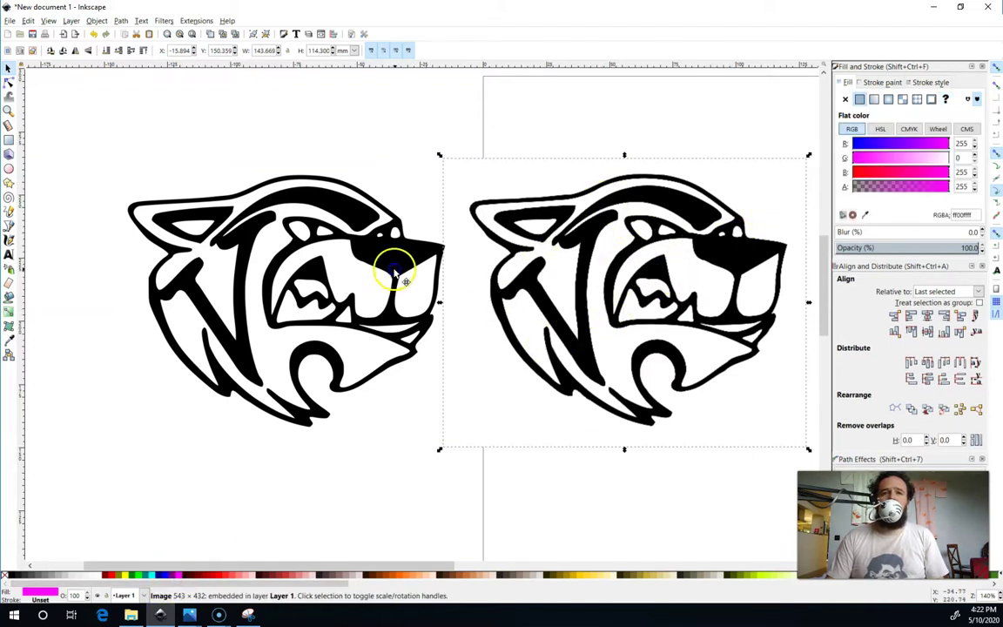
{"action": "left_click", "coordinate": [357, 261]}
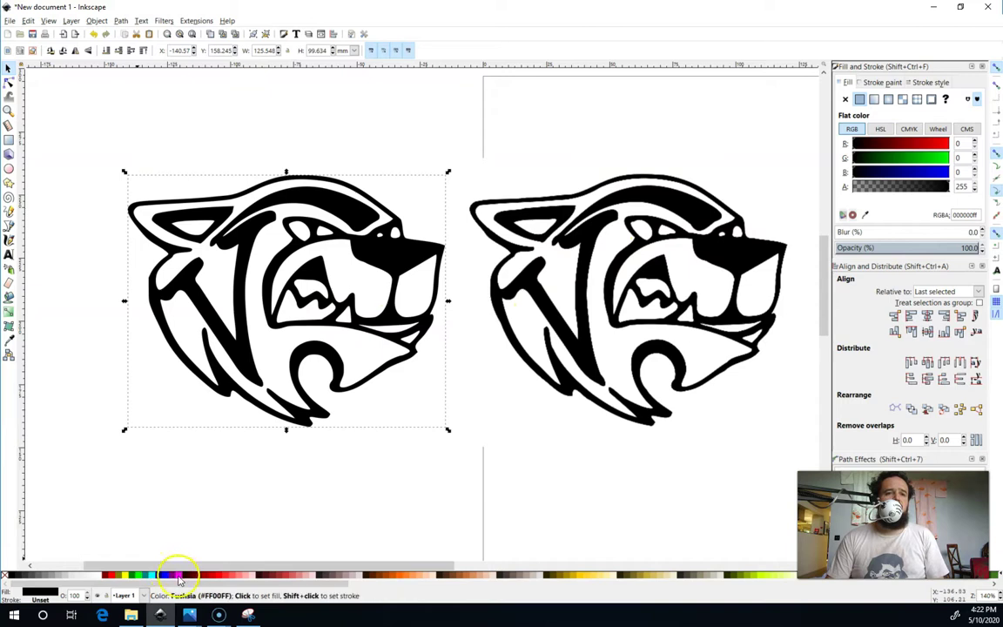
{"action": "left_click", "coordinate": [175, 575]}
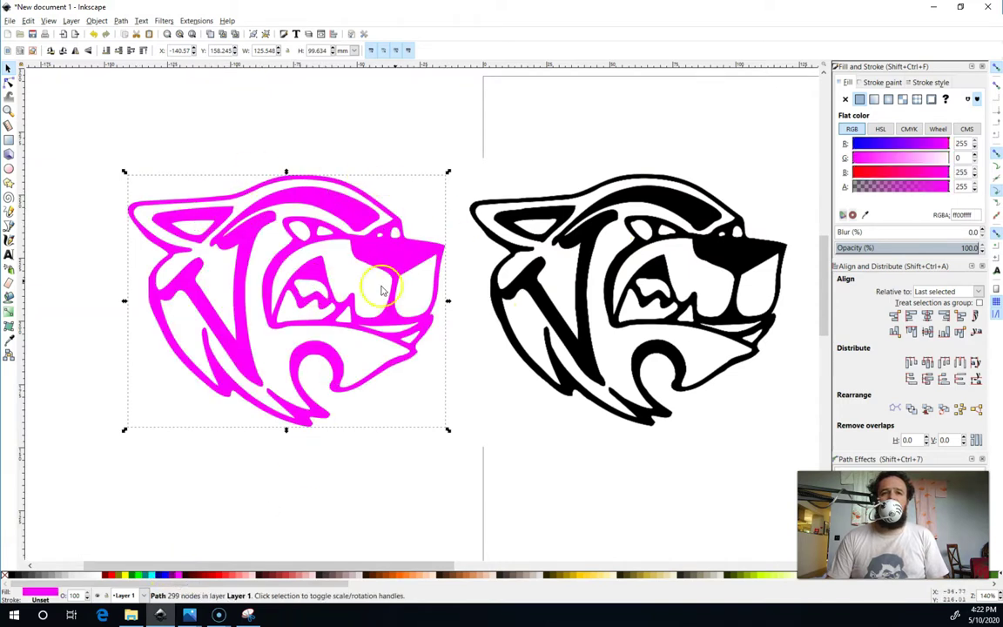
{"action": "scroll", "coordinate": [423, 274], "scroll_direction": "up", "scroll_amount": 8}
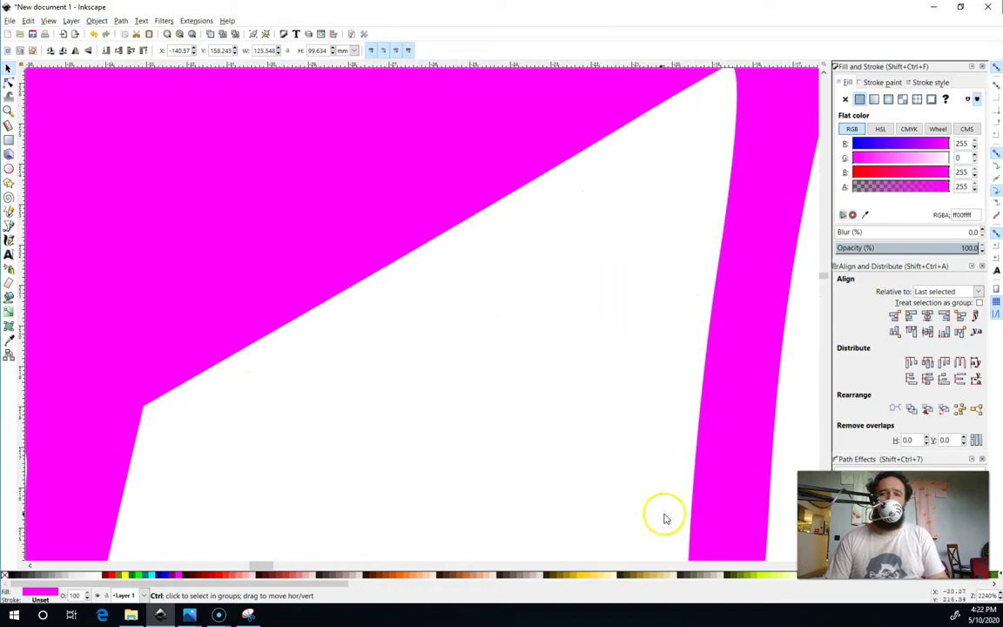
{"action": "scroll", "coordinate": [411, 359], "scroll_direction": "down", "scroll_amount": 4}
{"action": "key", "text": "n"}
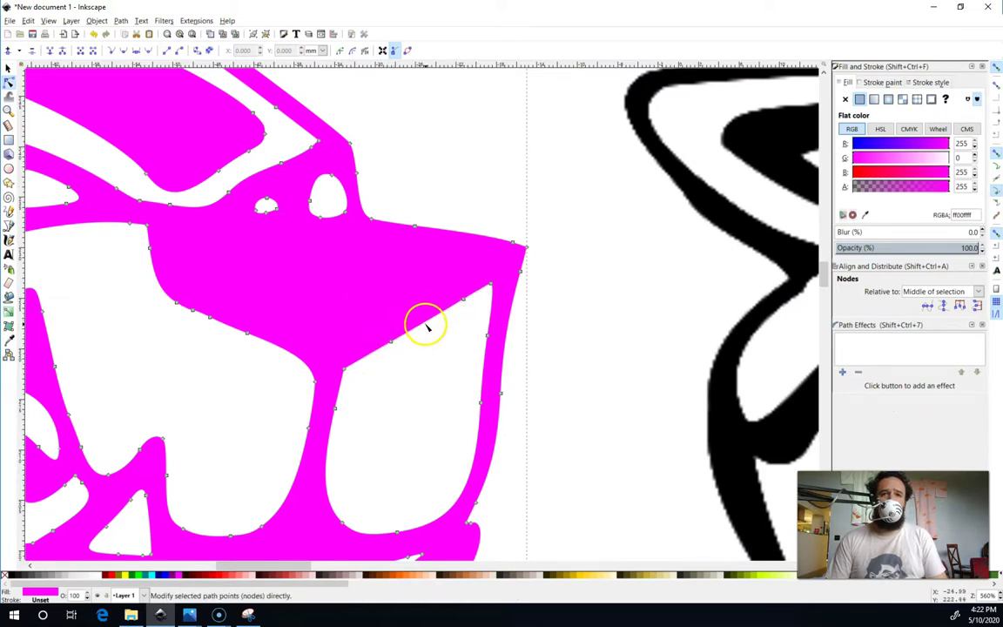
{"action": "scroll", "coordinate": [307, 322], "scroll_direction": "down", "scroll_amount": 4, "text": "ctrl"}
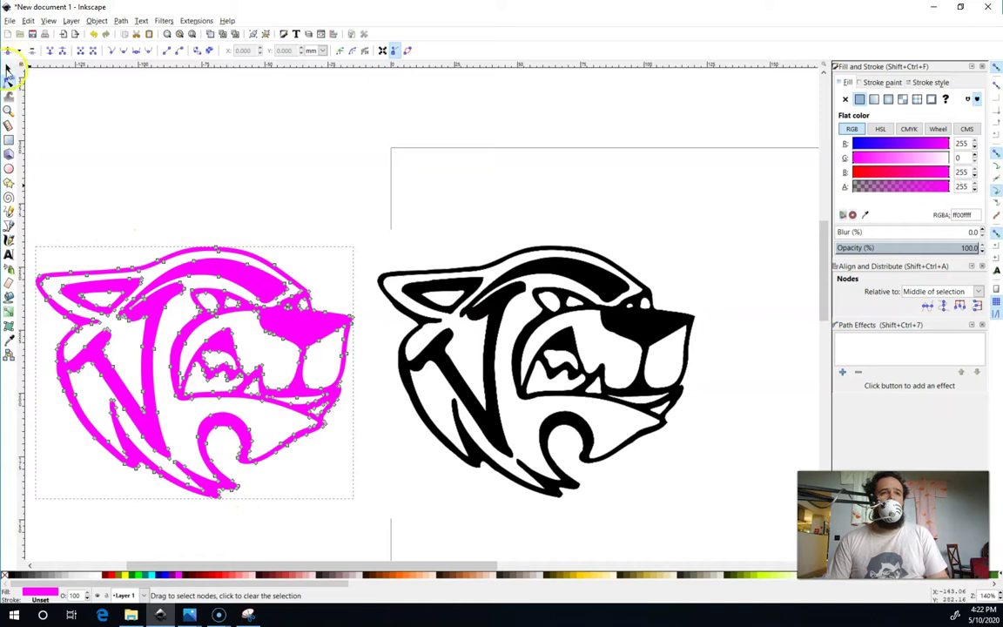
{"action": "left_click", "coordinate": [8, 69]}
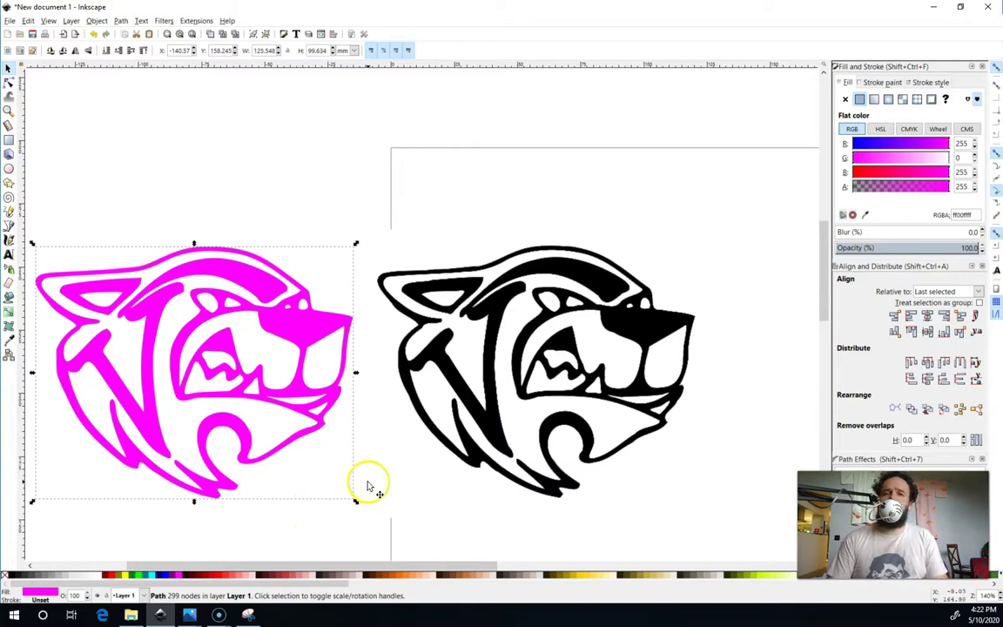
Shift the black and magenta tiger heads up and to the right.
{"action": "left_click_drag", "start_coordinate": [286, 347], "coordinate": [387, 244]}
{"action": "left_click_drag", "start_coordinate": [503, 329], "coordinate": [668, 277]}
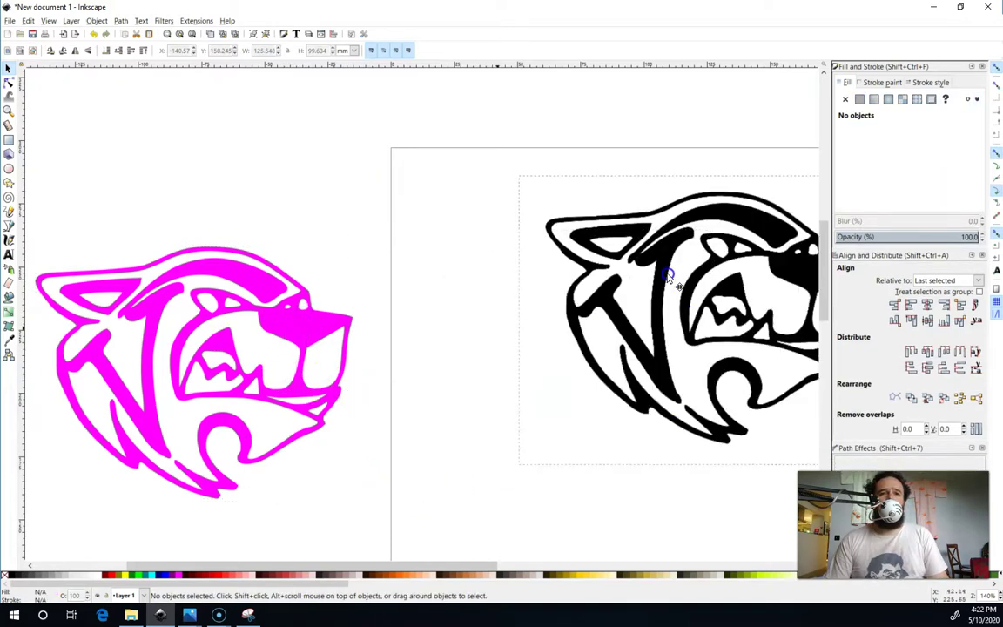
{"action": "left_click_drag", "start_coordinate": [287, 334], "coordinate": [314, 296]}
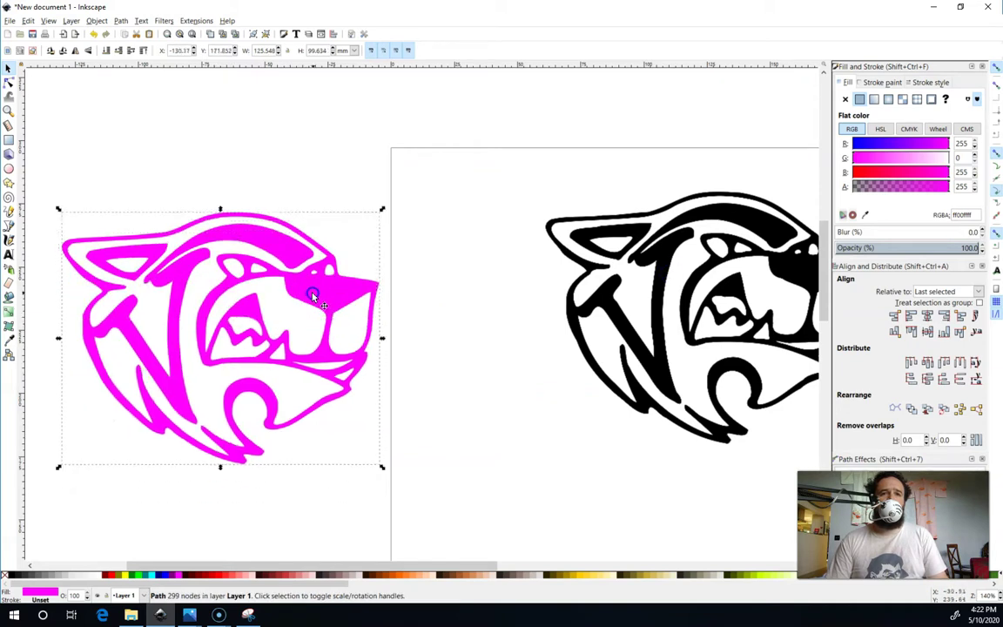
{"action": "left_click", "coordinate": [273, 426]}
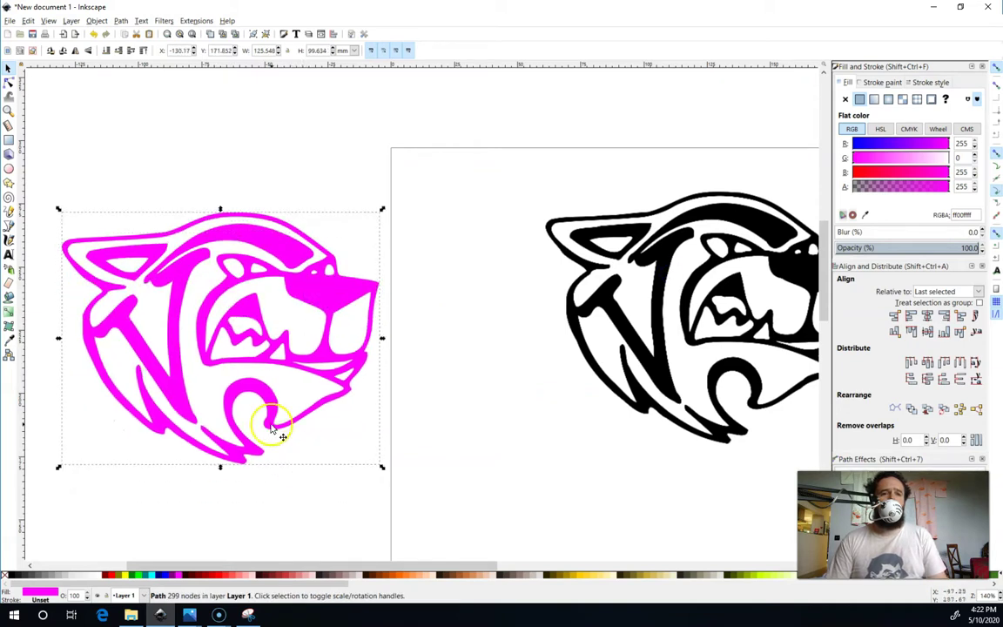
Give the magenta tiger a thin black outline and bring it toward the view centre.
{"action": "left_click", "coordinate": [7, 577], "text": "shift"}
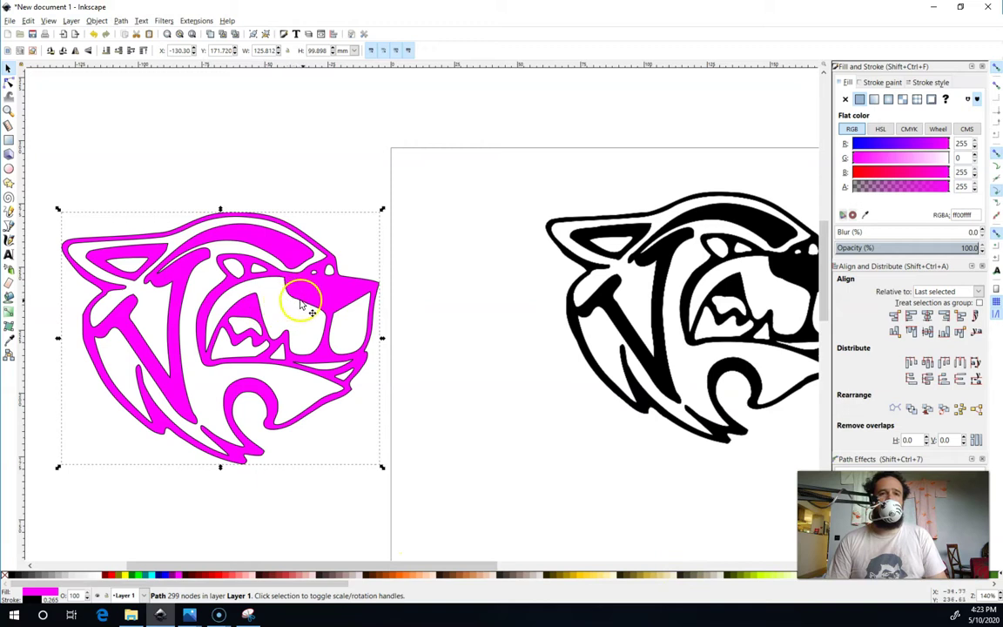
{"action": "left_click_drag", "start_coordinate": [492, 333], "coordinate": [668, 363]}
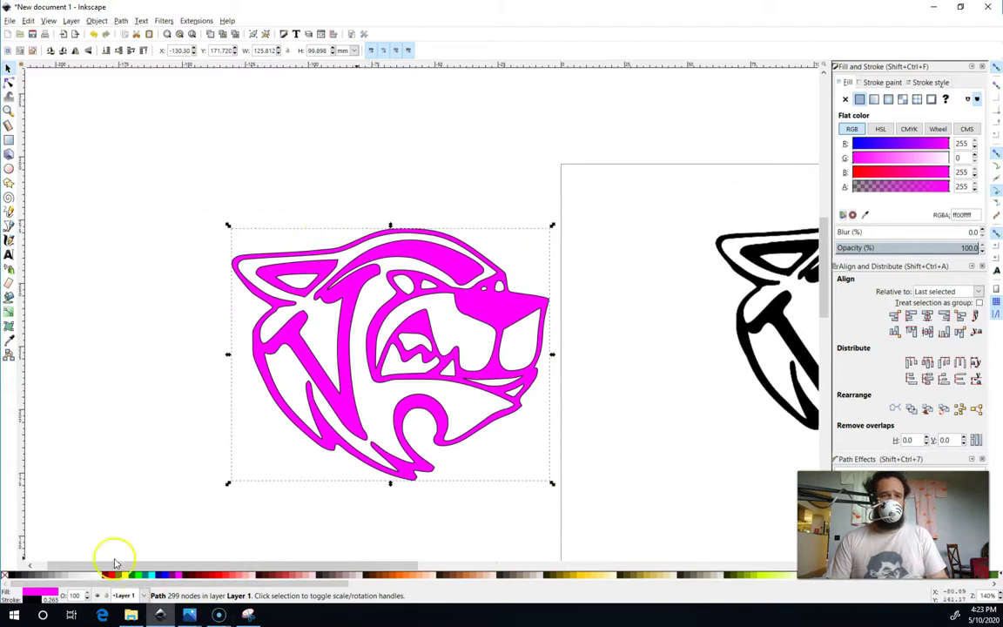
{"action": "left_click", "coordinate": [122, 366]}
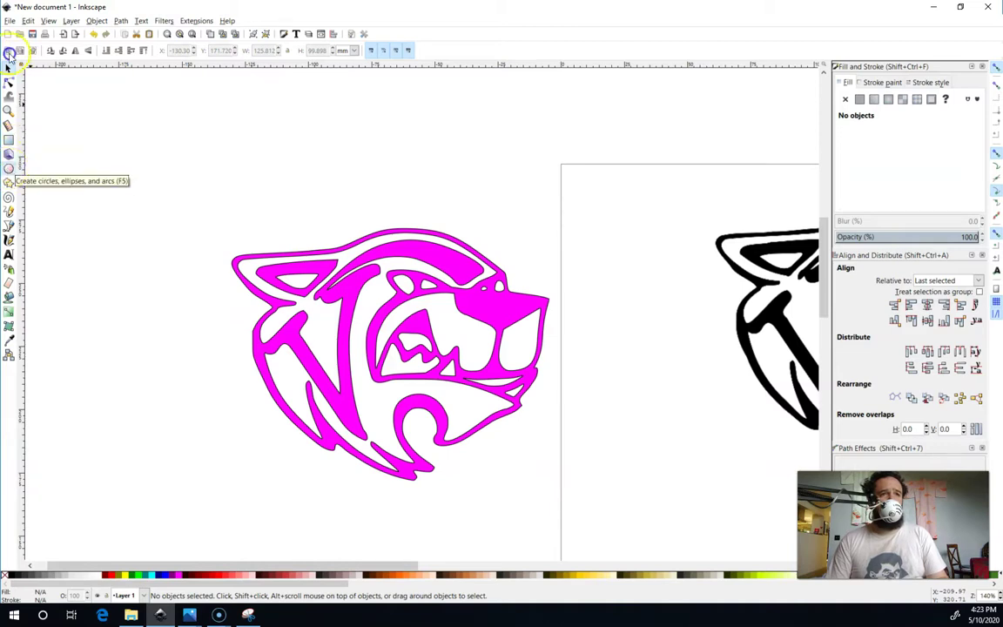
Draw a large ellipse around the magenta tiger, centre it, and set 100% opacity.
{"action": "left_click", "coordinate": [9, 168]}
{"action": "mouse_move", "coordinate": [123, 174]}
{"action": "left_mouse_down"}
{"action": "mouse_move", "coordinate": [582, 428]}
{"action": "mouse_move", "coordinate": [608, 499]}
{"action": "mouse_move", "coordinate": [646, 512]}
{"action": "left_mouse_up"}
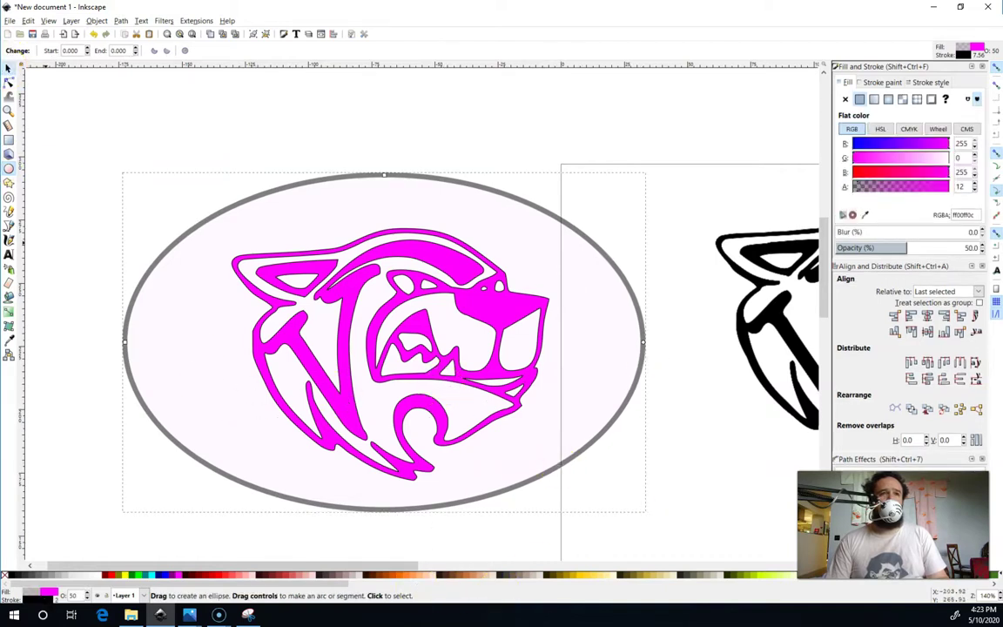
{"action": "left_click", "coordinate": [8, 68]}
{"action": "left_click_drag", "start_coordinate": [176, 251], "coordinate": [197, 252]}
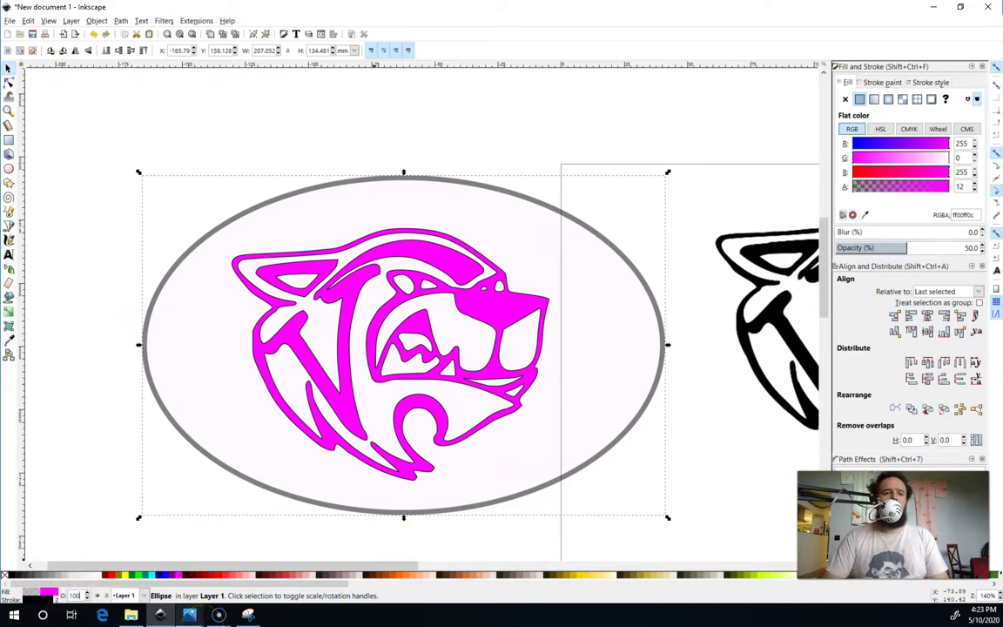
{"action": "key", "text": "Return"}
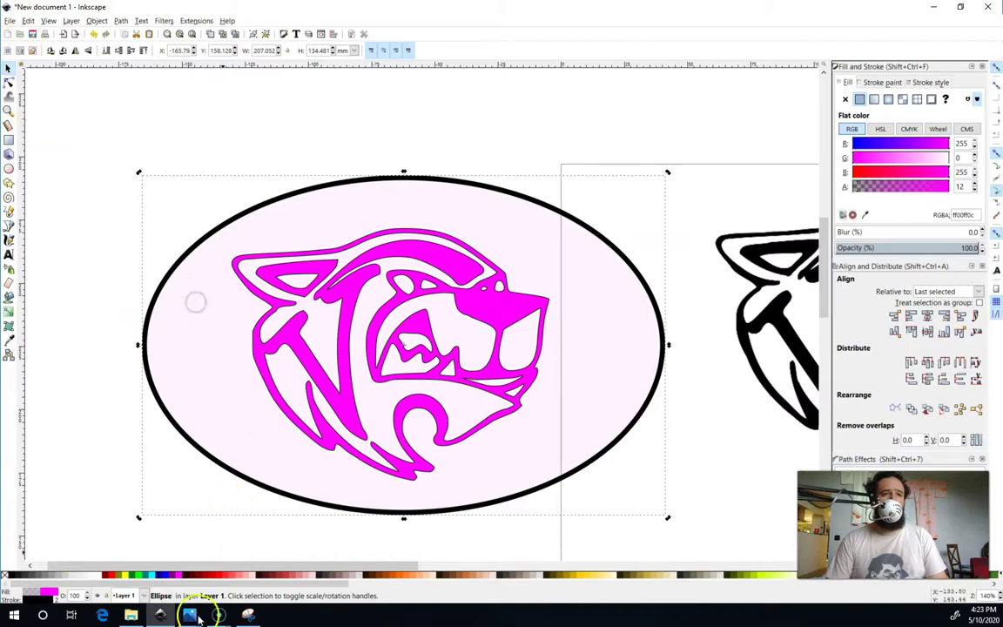
Try several fill colours on the ellipse, then set it to flat opaque red (ff0000ff).
{"action": "left_click", "coordinate": [152, 576]}
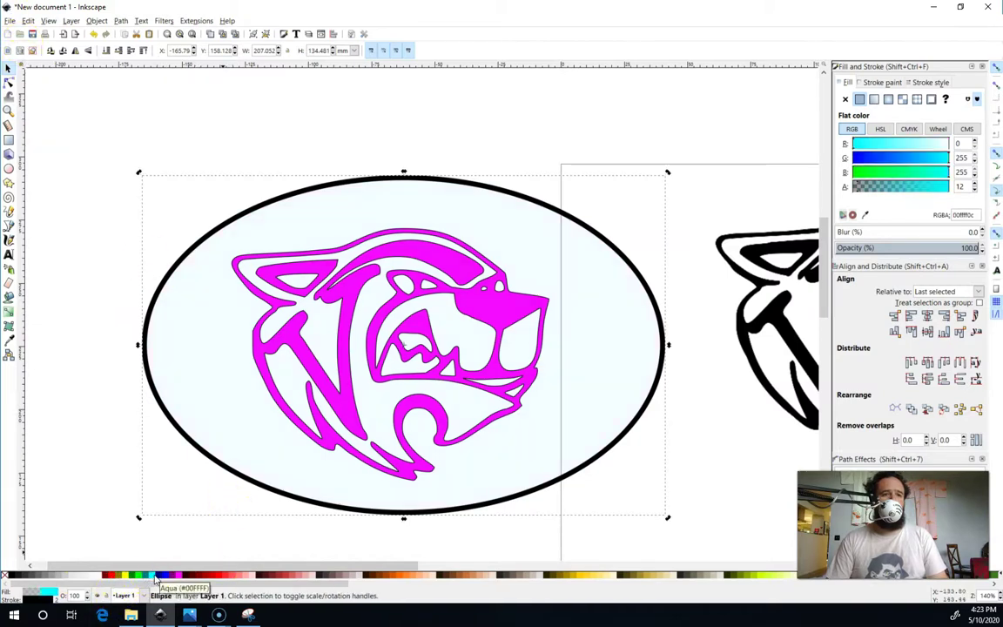
{"action": "left_click", "coordinate": [75, 594]}
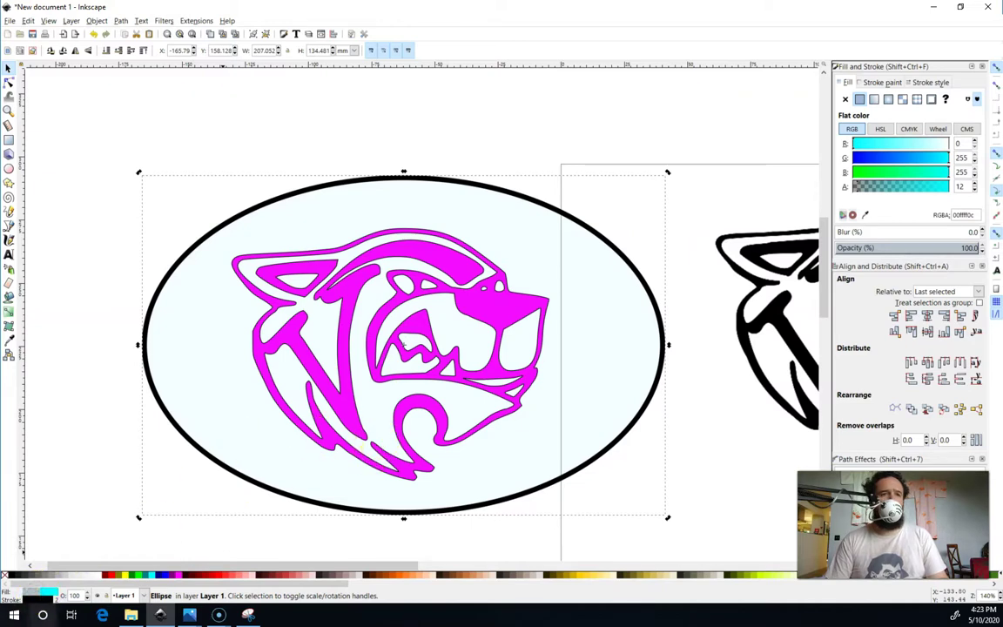
{"action": "left_click", "coordinate": [39, 595]}
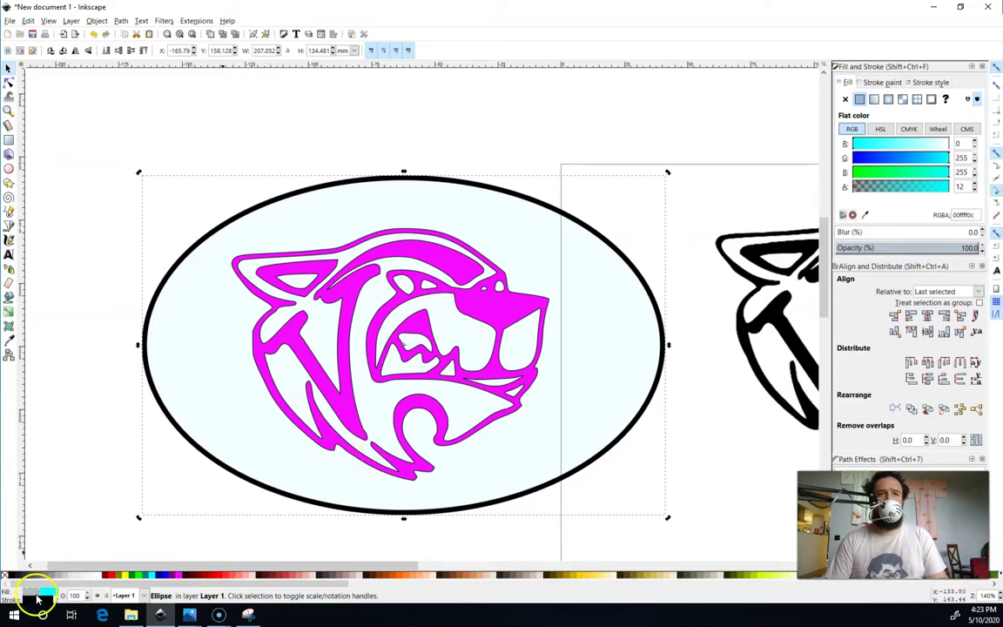
{"action": "key", "text": "ctrl+z"}
{"action": "left_click_drag", "start_coordinate": [49, 593], "coordinate": [32, 591]}
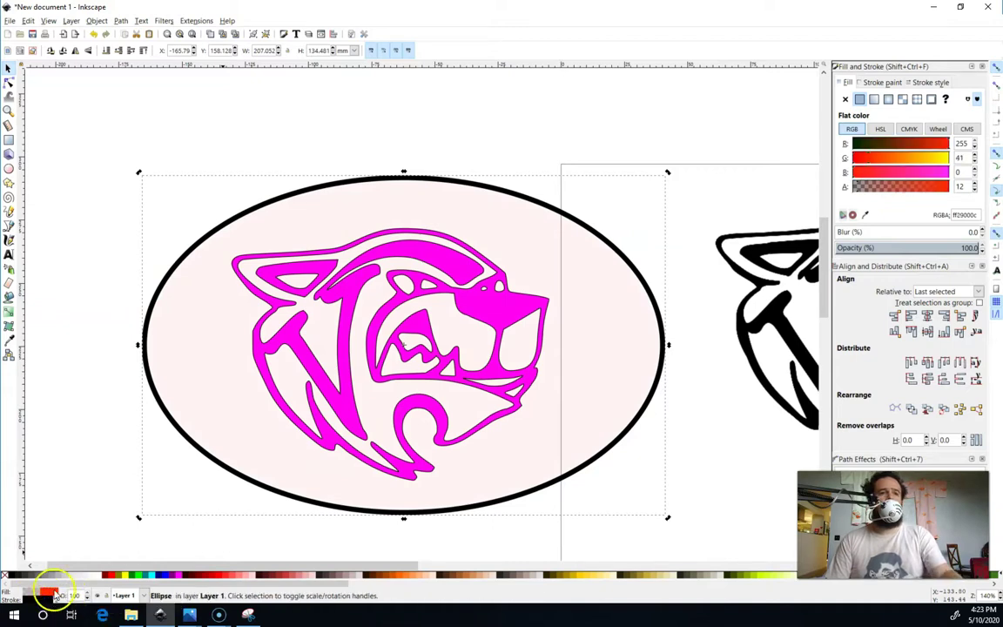
{"action": "left_click", "coordinate": [220, 557]}
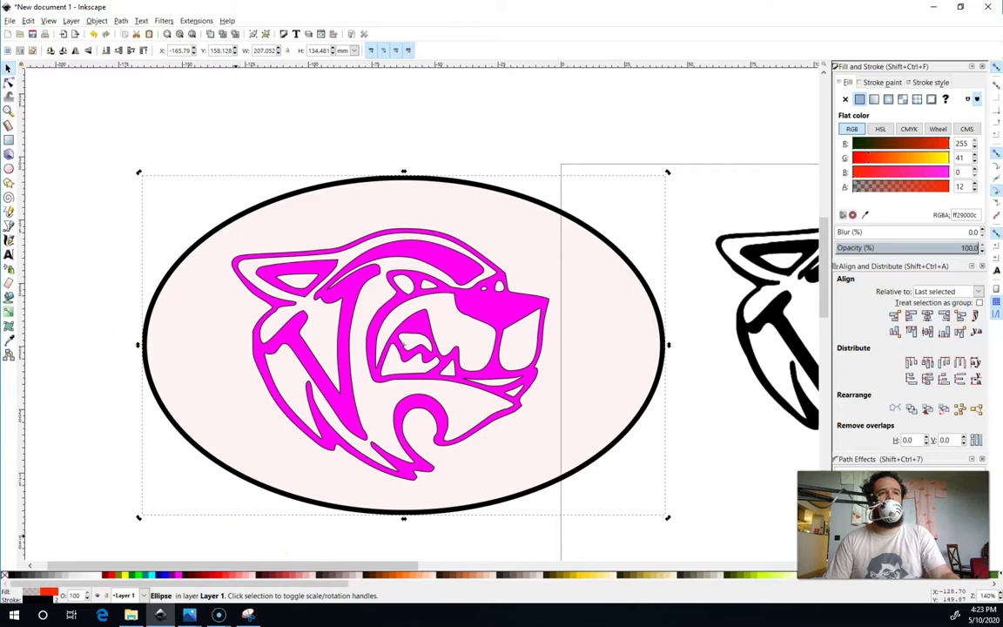
{"action": "mouse_move", "coordinate": [278, 472]}
{"action": "left_mouse_down"}
{"action": "mouse_move", "coordinate": [298, 474]}
{"action": "mouse_move", "coordinate": [283, 463]}
{"action": "left_mouse_up"}
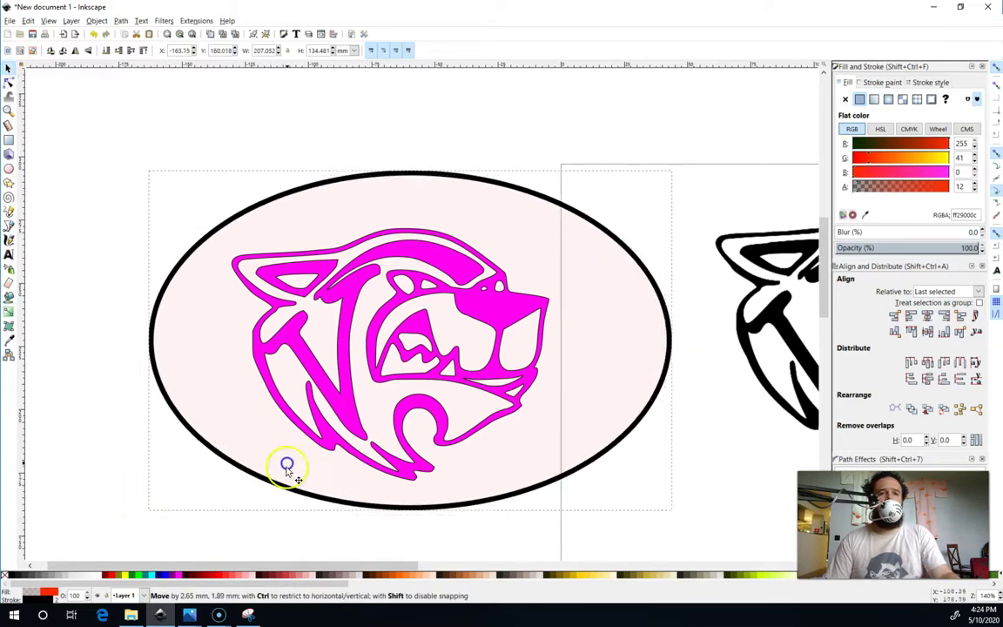
{"action": "left_click", "coordinate": [216, 577]}
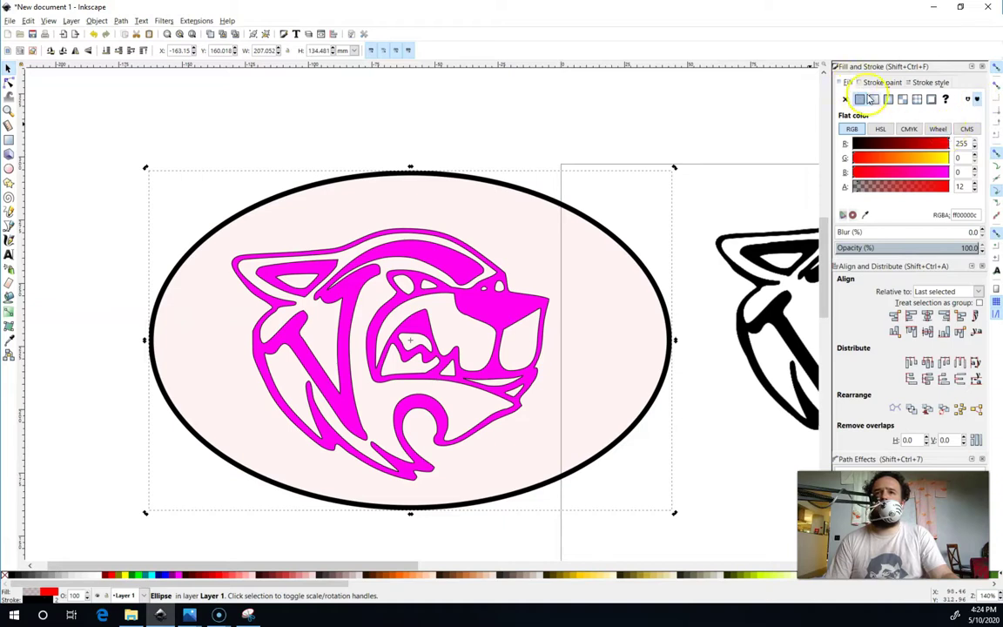
{"action": "left_click", "coordinate": [873, 99]}
{"action": "left_click", "coordinate": [861, 100]}
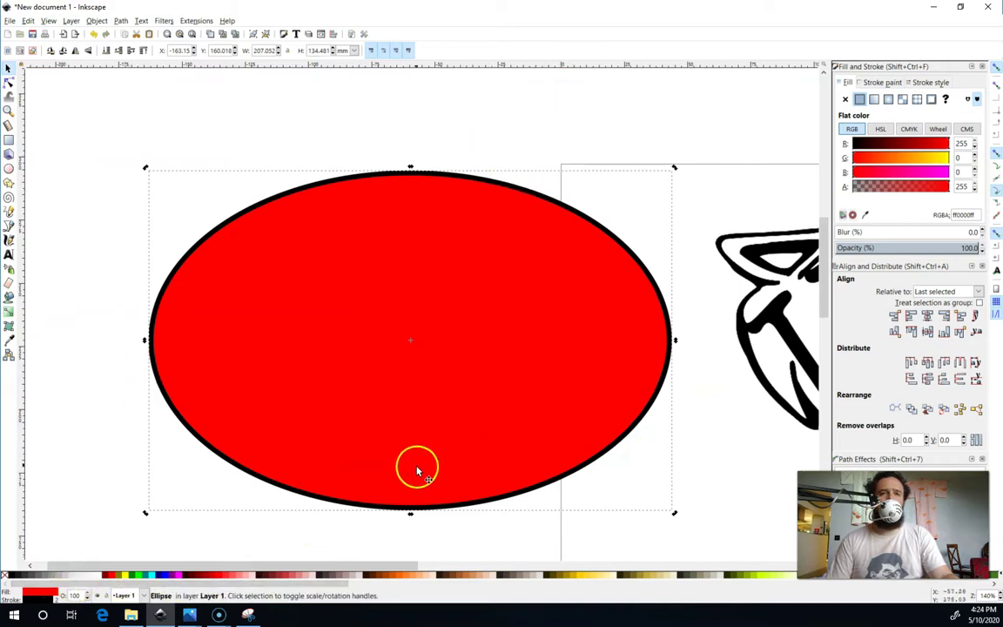
Switch to Outline display mode and delete the leftover reference bitmap.
{"action": "left_click", "coordinate": [49, 21]}
{"action": "mouse_move", "coordinate": [73, 44]}
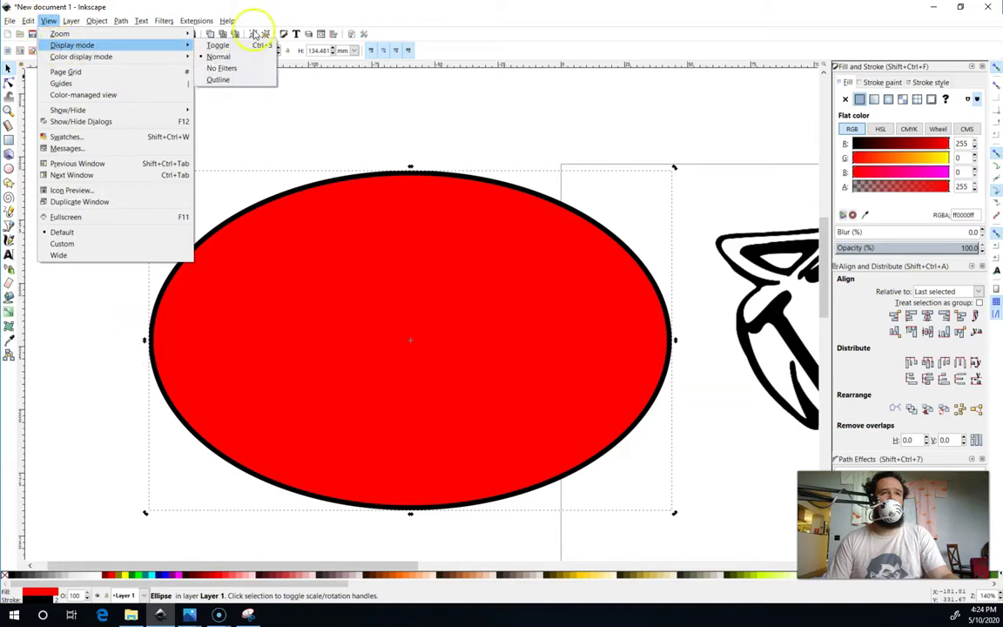
{"action": "left_click", "coordinate": [250, 79]}
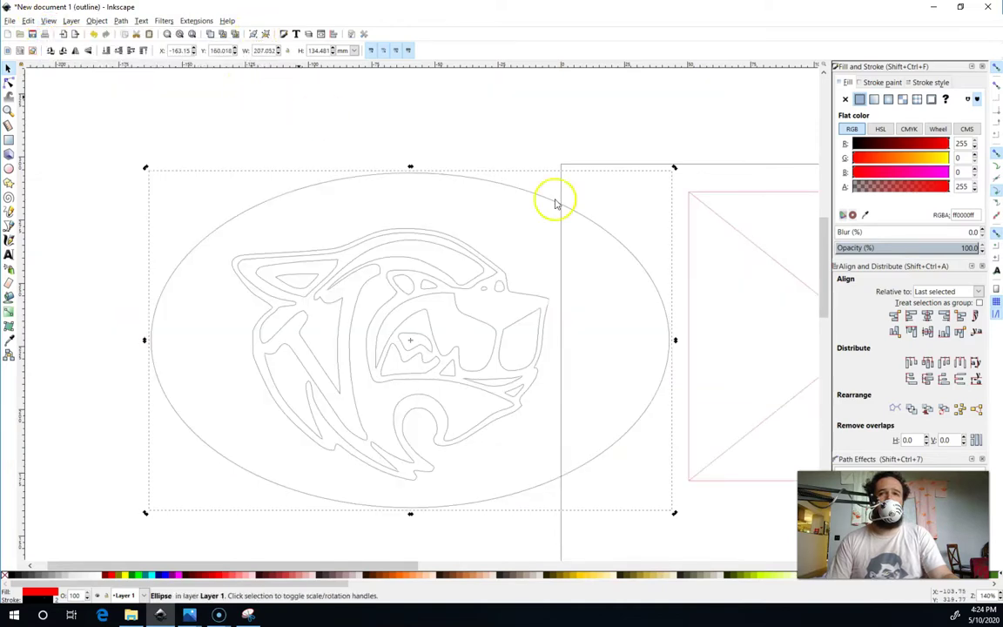
{"action": "left_click", "coordinate": [760, 252]}
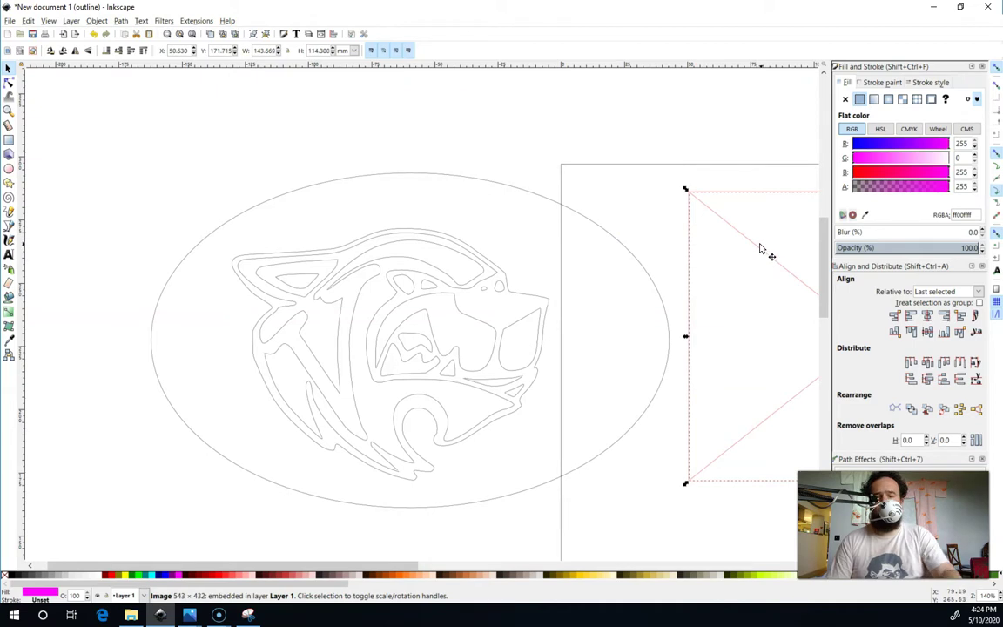
{"action": "key", "text": "Delete"}
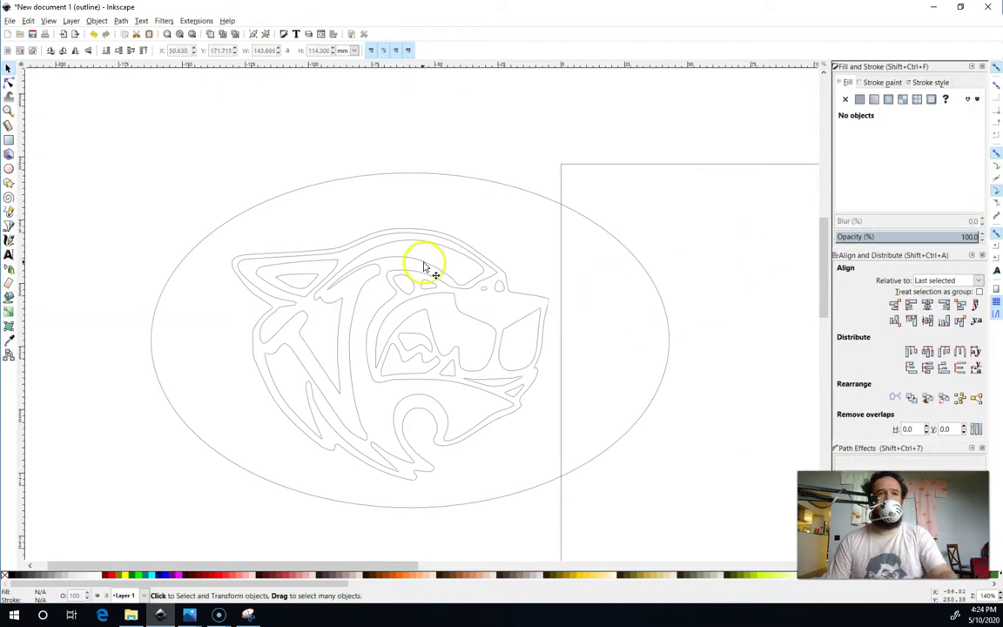
Return to Normal display mode and select the ellipse.
{"action": "left_click", "coordinate": [49, 21]}
{"action": "mouse_move", "coordinate": [83, 45]}
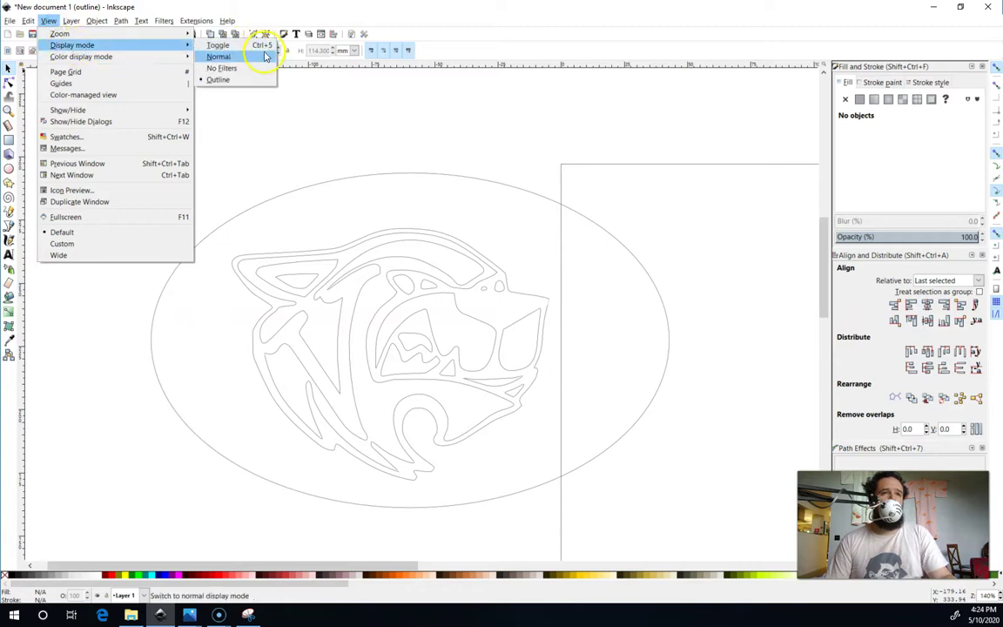
{"action": "left_click", "coordinate": [219, 57]}
{"action": "left_click", "coordinate": [252, 370]}
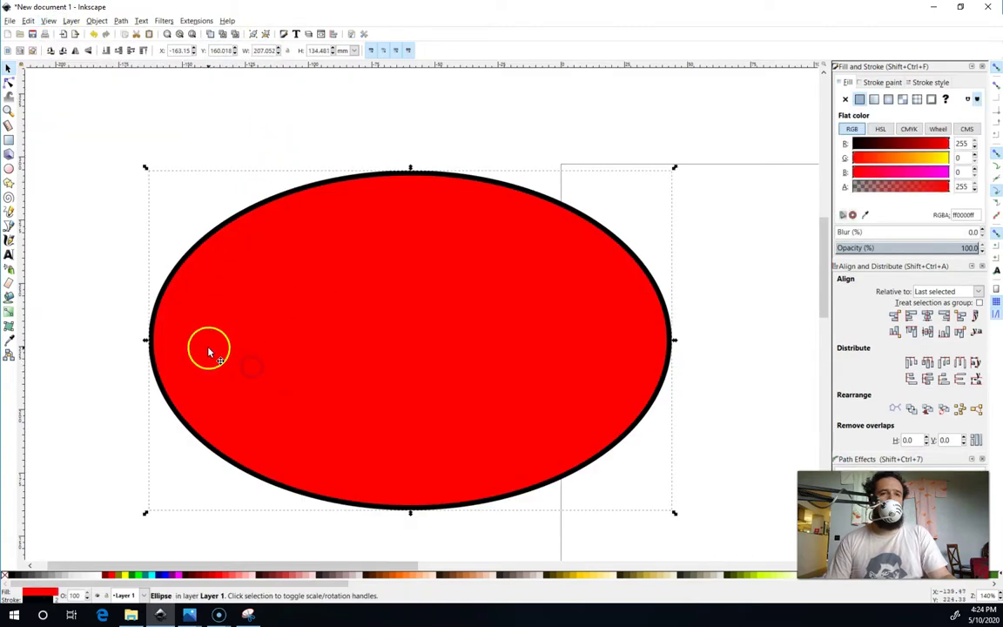
Remove the ellipse's fill and give it a blue outline.
{"action": "left_click", "coordinate": [5, 576]}
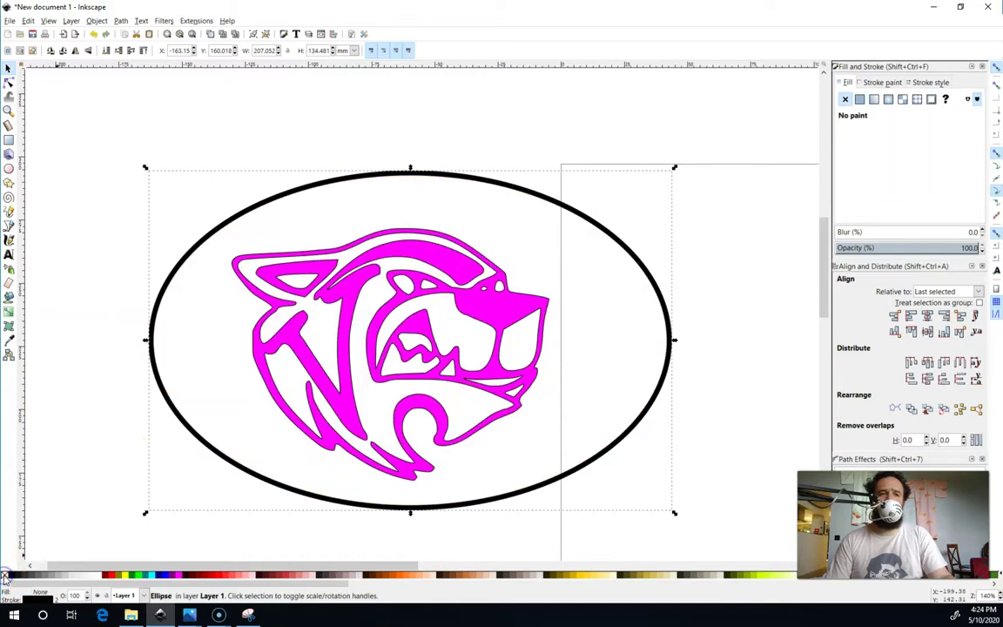
{"action": "left_click", "coordinate": [167, 575], "text": "shift"}
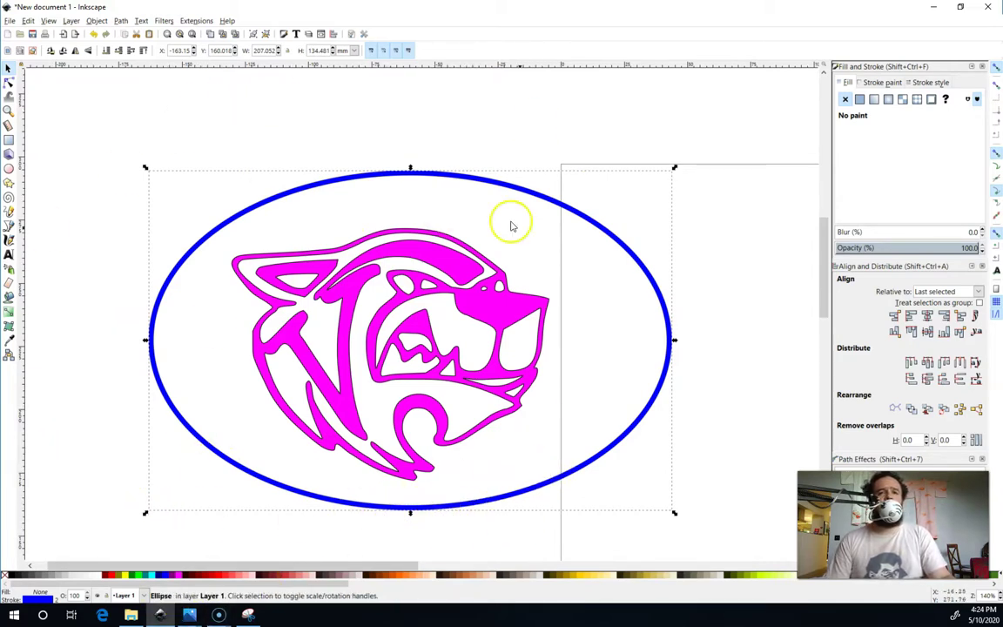
{"action": "scroll", "coordinate": [562, 269], "scroll_direction": "down", "scroll_amount": 3}
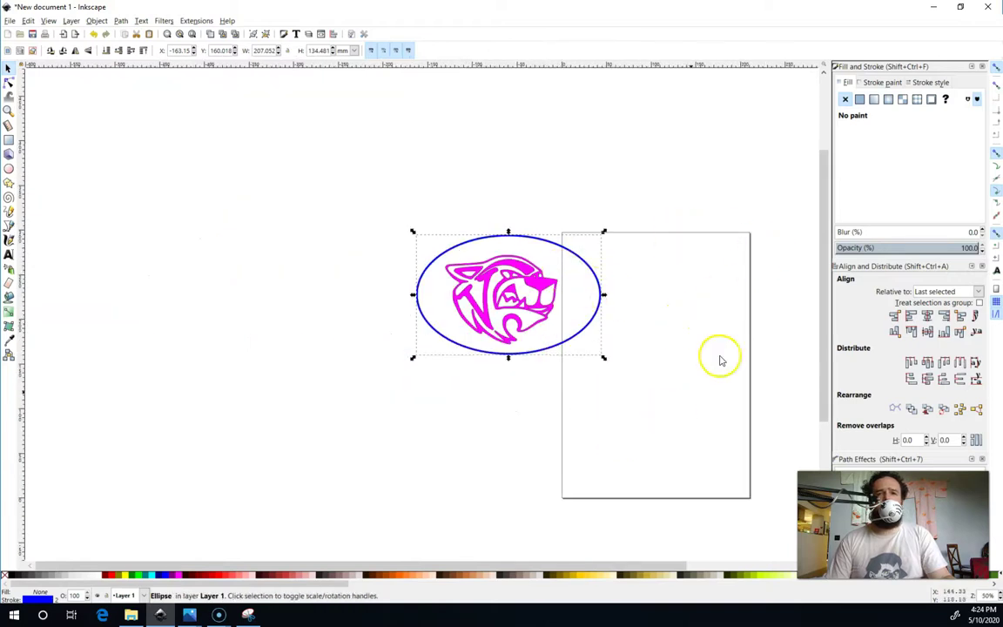
Scale the ellipse and magenta wildcat up together as one selection.
{"action": "left_click_drag", "start_coordinate": [286, 148], "coordinate": [684, 458]}
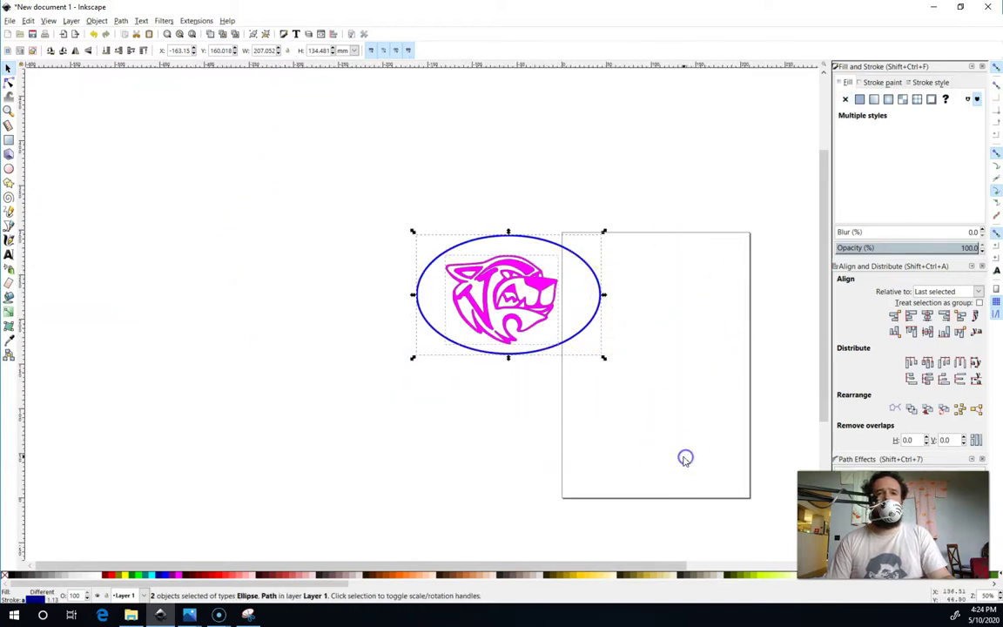
{"action": "left_click_drag", "start_coordinate": [604, 357], "coordinate": [672, 409]}
{"action": "left_click", "coordinate": [488, 475]}
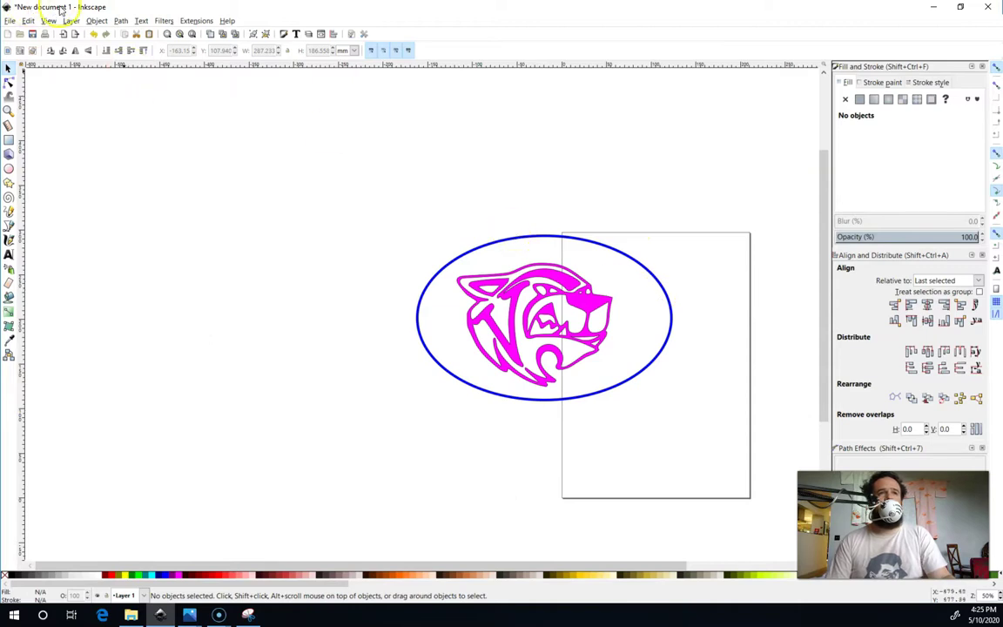
Save the drawing as wolvy.dxf in Desktop Cutting Plotter (AutoCAD DXF R14) format, accepting the export options.
{"action": "left_click", "coordinate": [11, 20]}
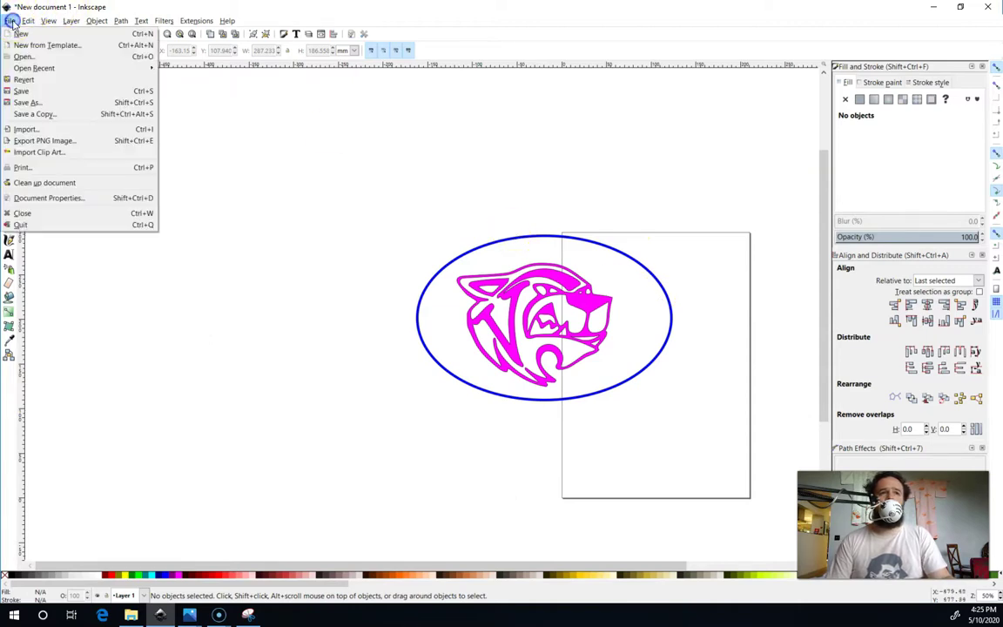
{"action": "left_click", "coordinate": [54, 105]}
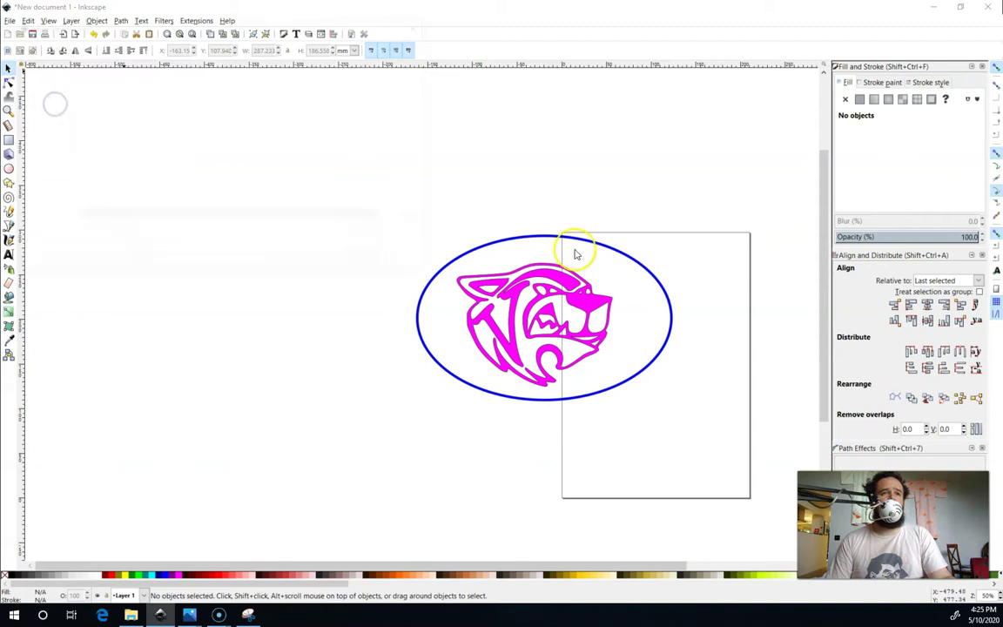
{"action": "left_click", "coordinate": [235, 247]}
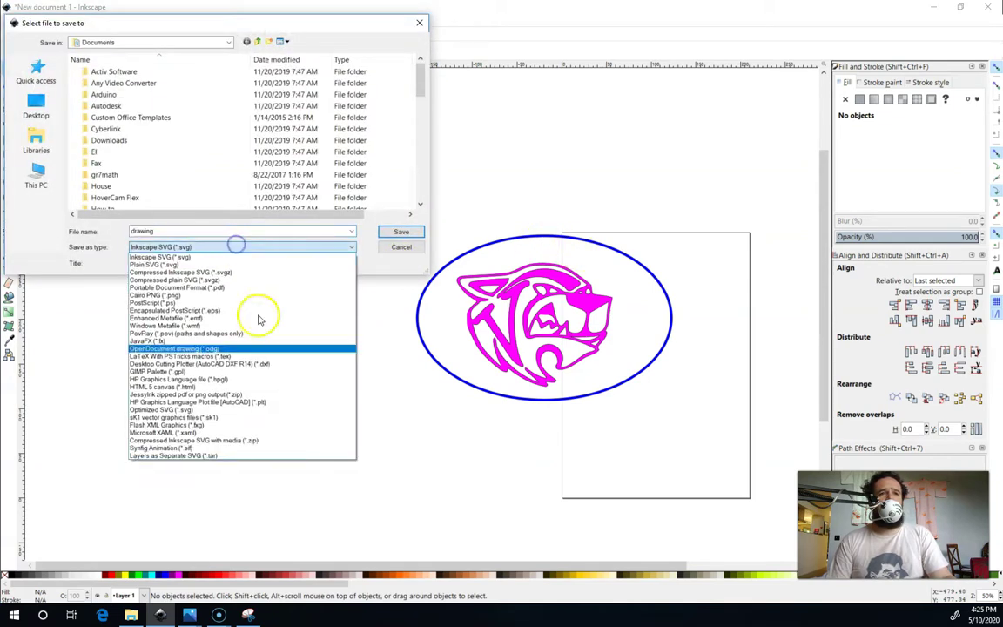
{"action": "left_click", "coordinate": [280, 363]}
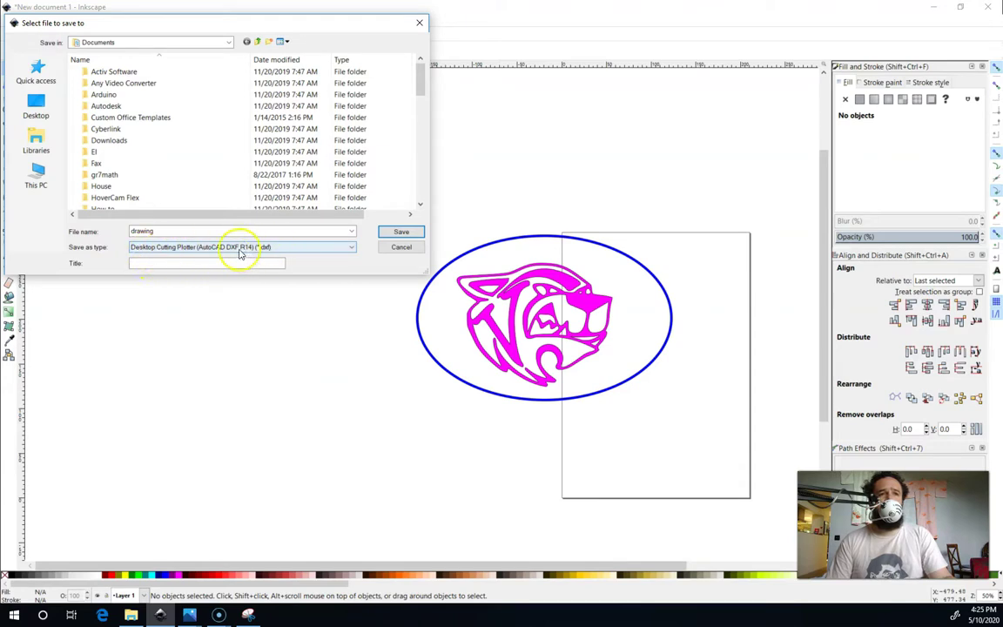
{"action": "double_click", "coordinate": [206, 231]}
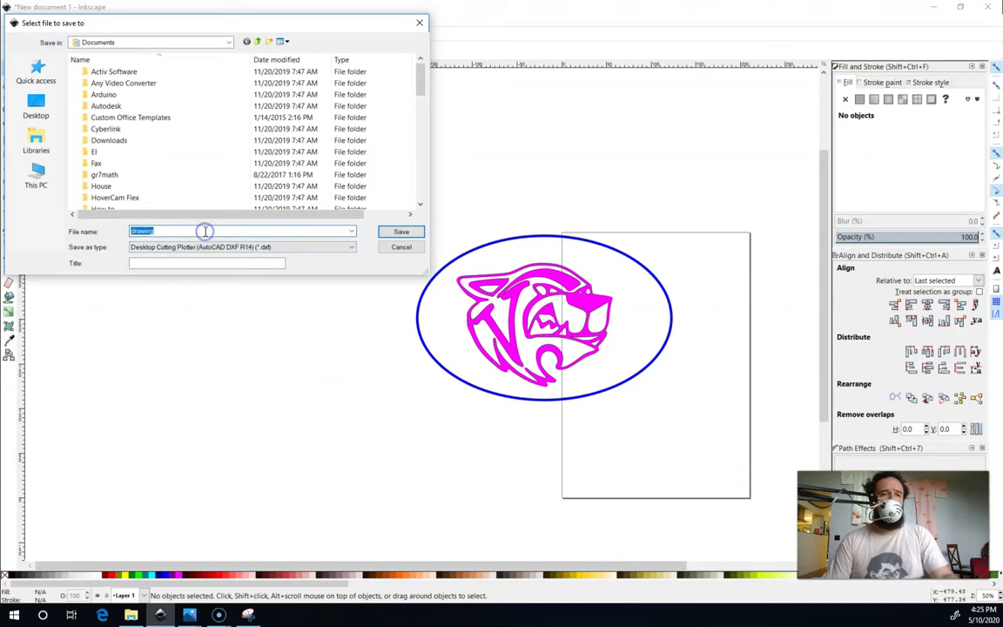
{"action": "type", "text": "wolvy"}
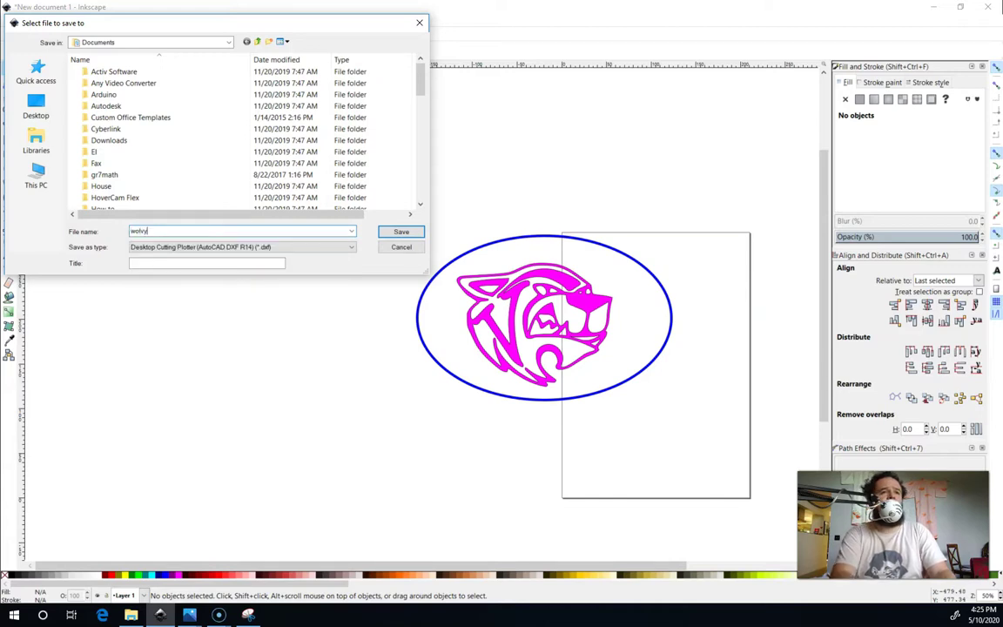
{"action": "key", "text": "Return"}
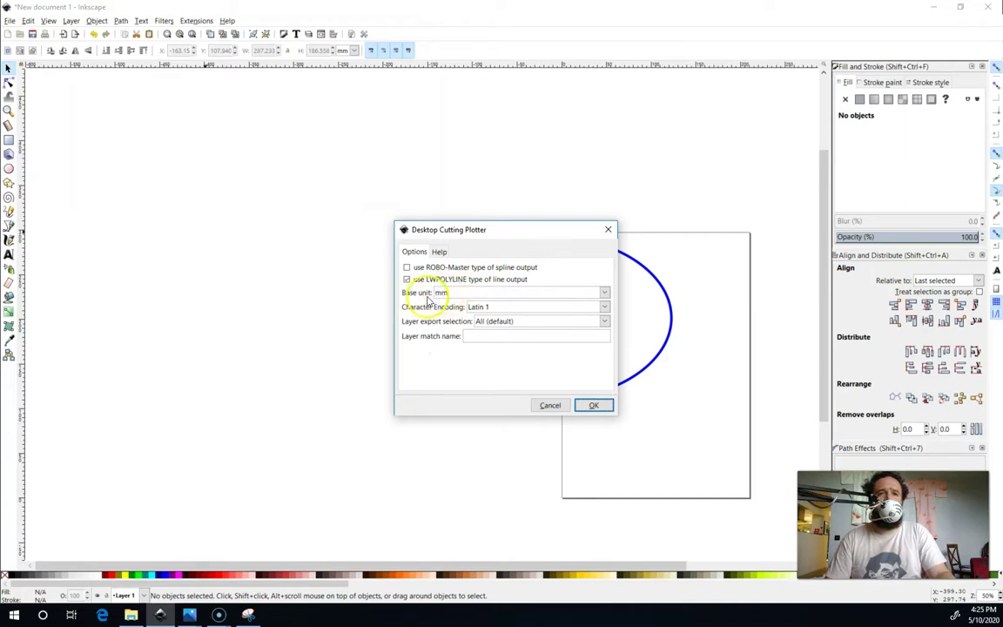
{"action": "left_click", "coordinate": [593, 405]}
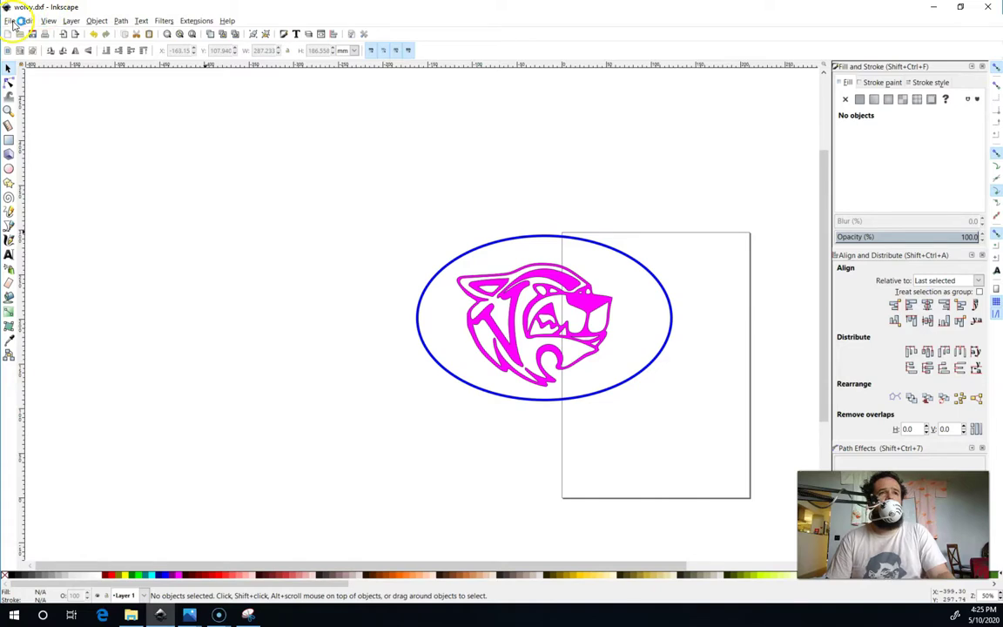
Close the Inkscape window and answer the data-loss warning by choosing Save as Inkscape SVG.
{"action": "left_click", "coordinate": [11, 21]}
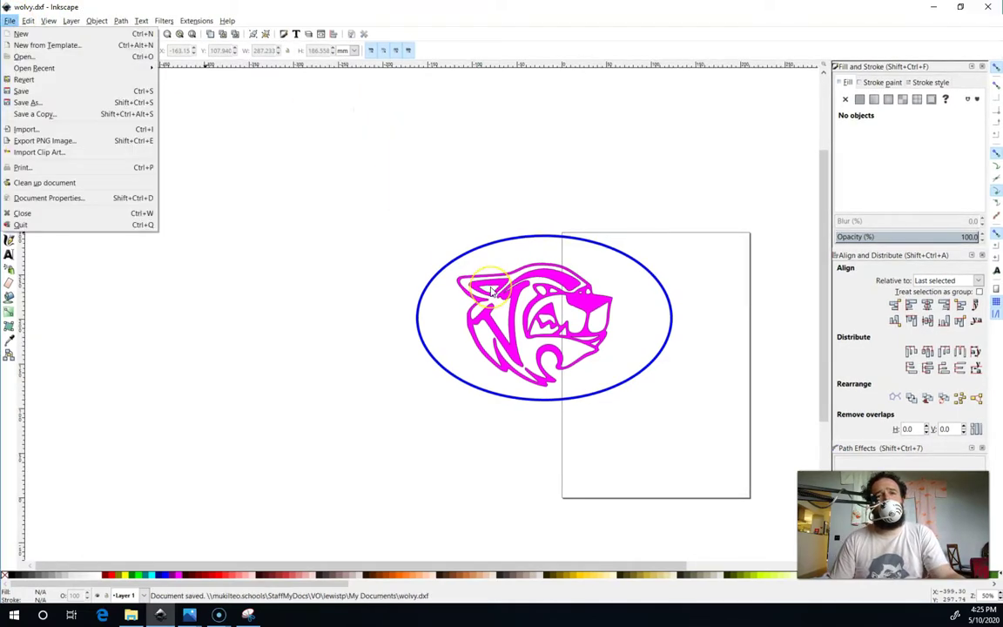
{"action": "left_click", "coordinate": [465, 265]}
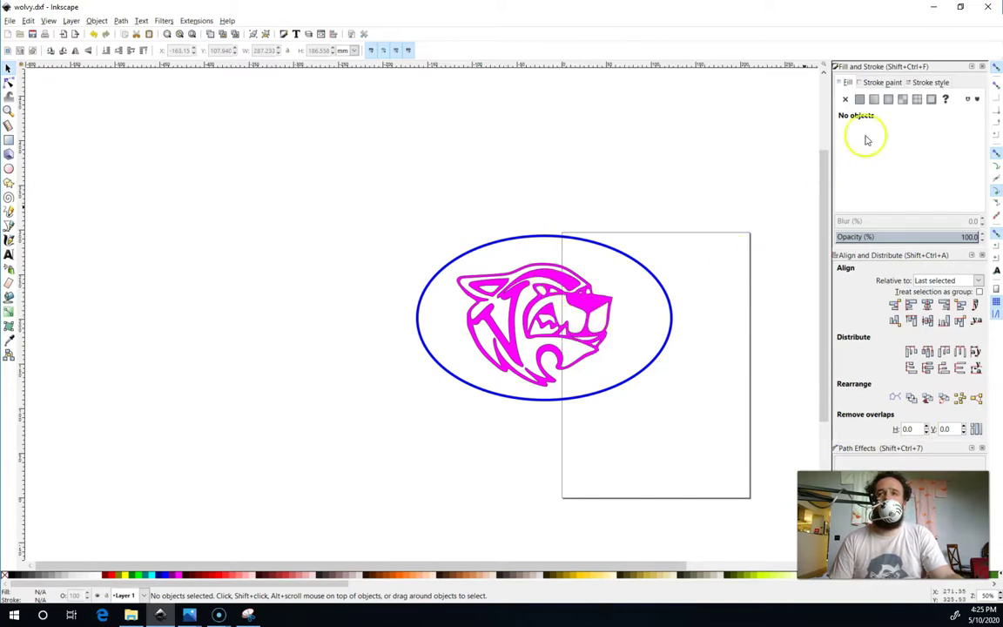
{"action": "left_click", "coordinate": [988, 6]}
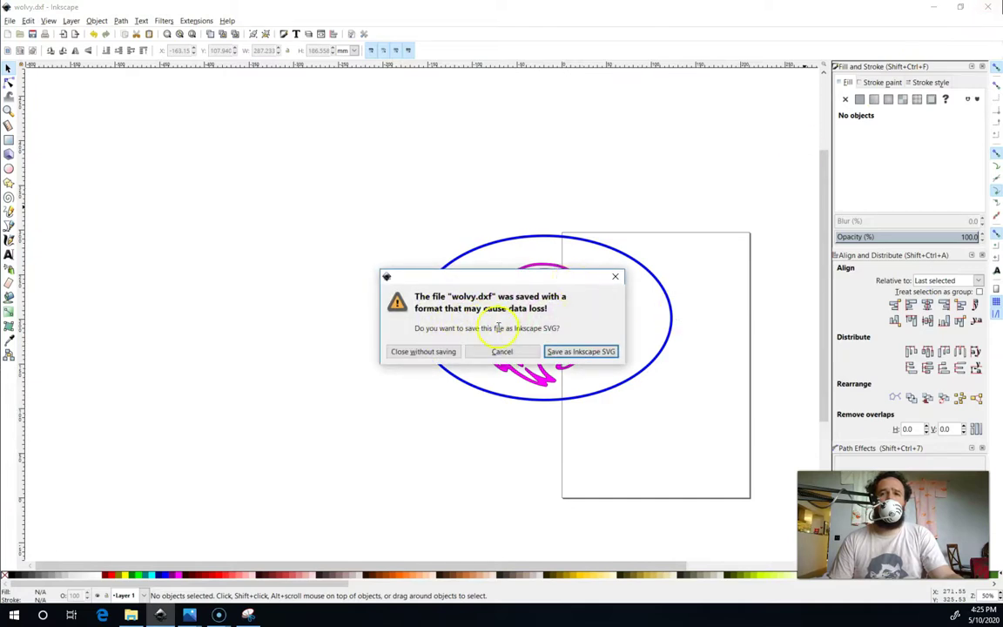
{"action": "left_click", "coordinate": [598, 353]}
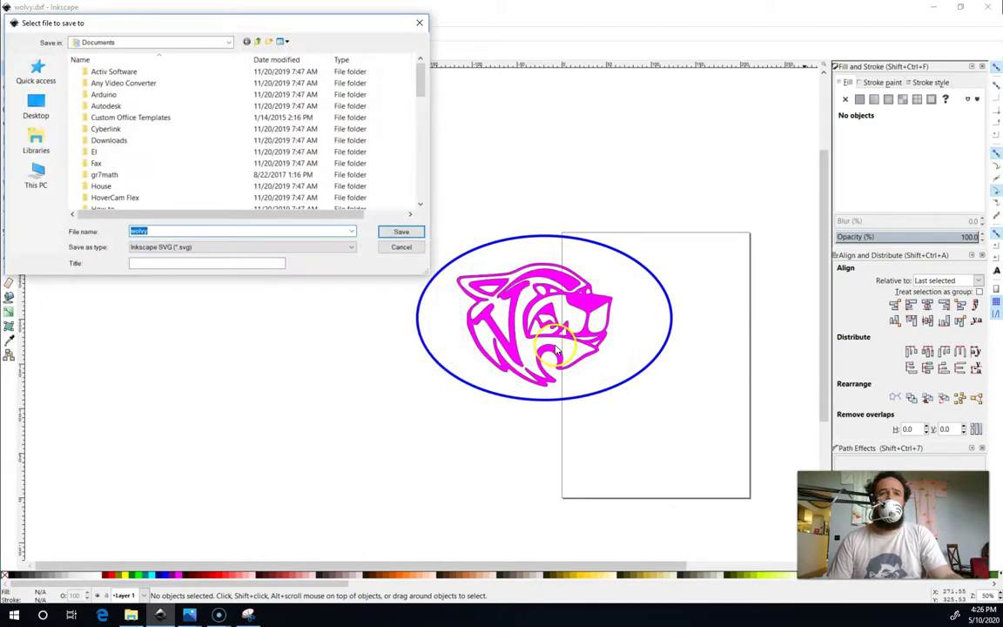